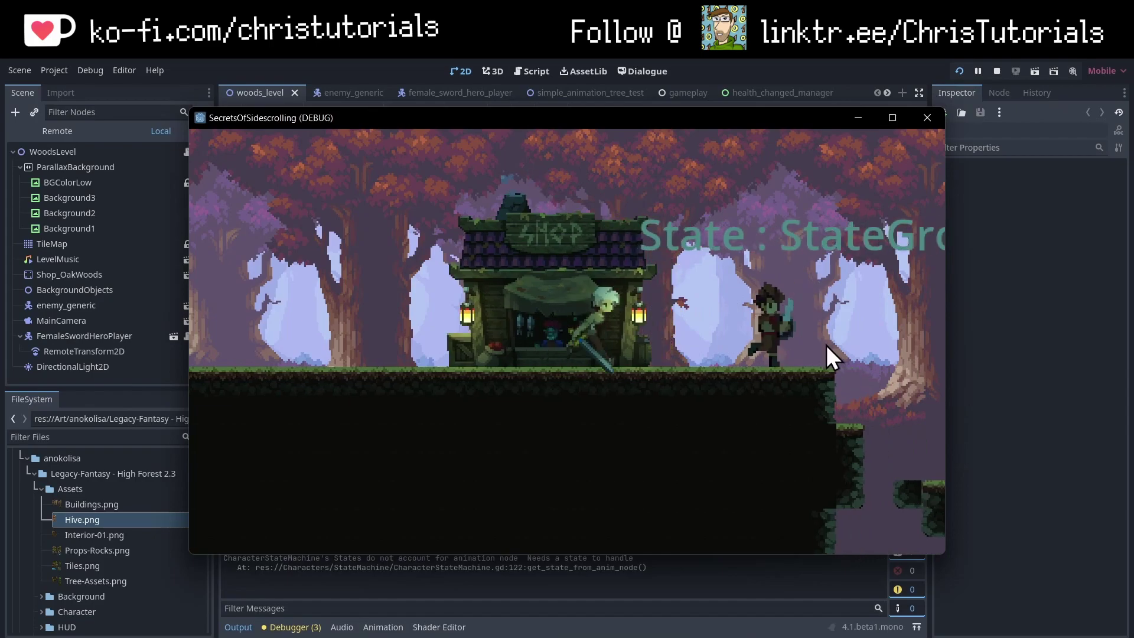
Step: Test the player's jump near the shop in the running game and stop the test run
{"action": "key", "text": "space"}
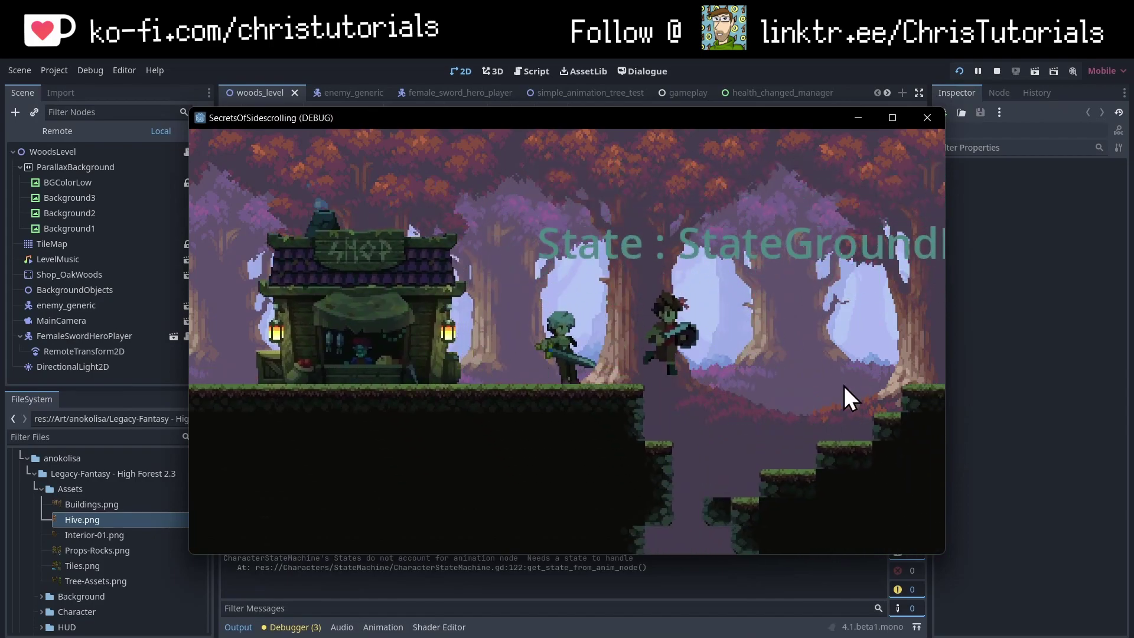
{"action": "left_click", "coordinate": [998, 70]}
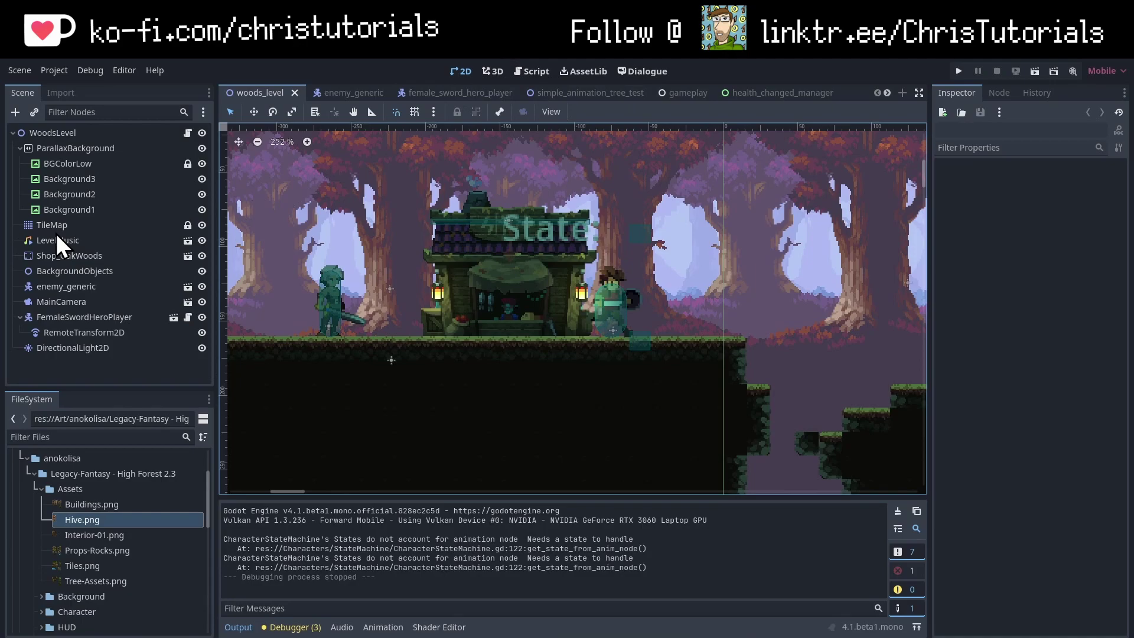
{"action": "left_click", "coordinate": [76, 225]}
{"action": "left_click", "coordinate": [192, 223]}
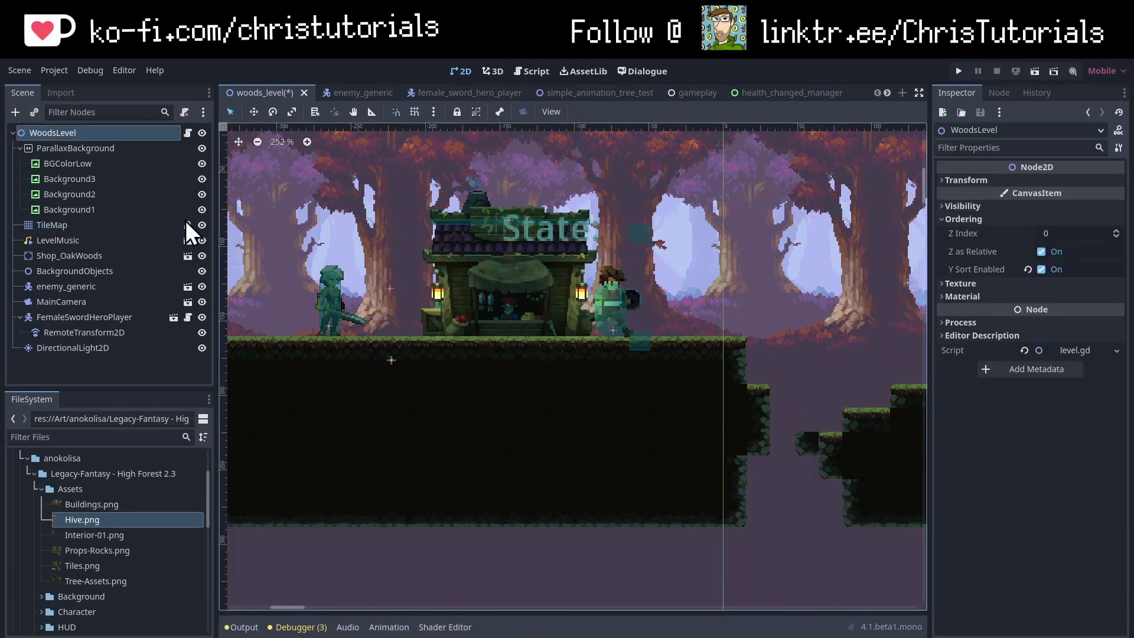
{"action": "right_click", "coordinate": [132, 128]}
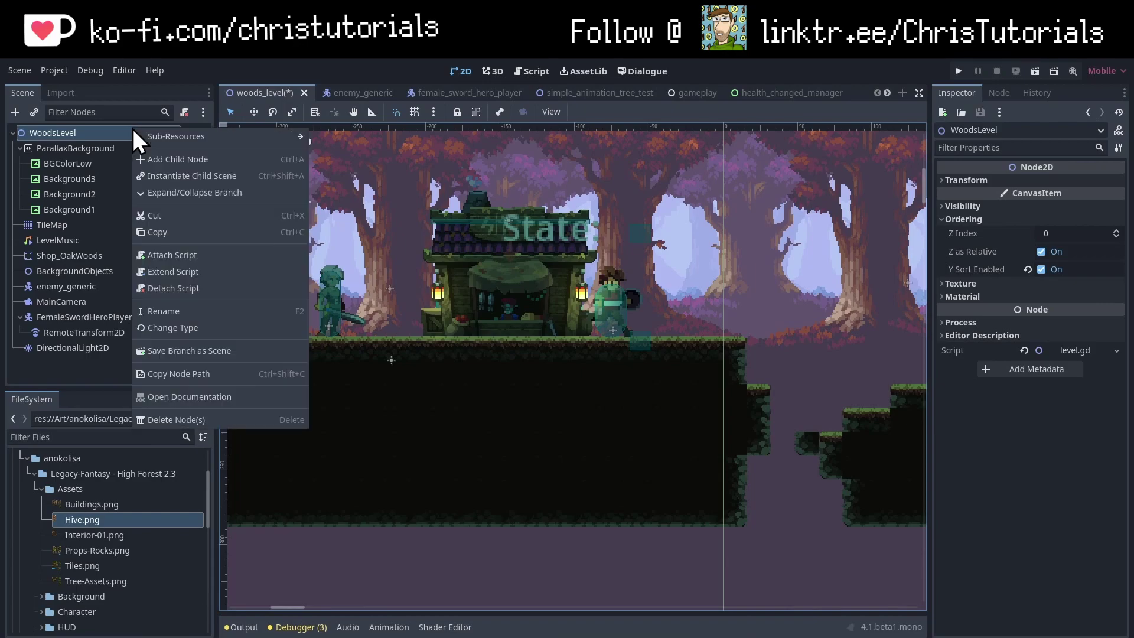
{"action": "left_click", "coordinate": [165, 161]}
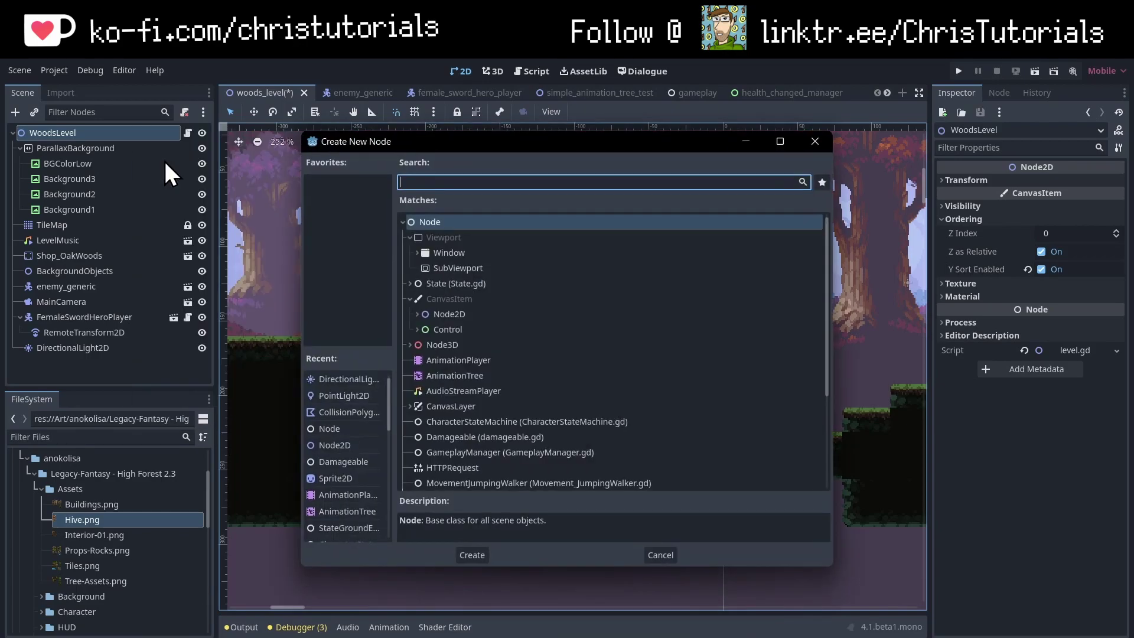
{"action": "type", "text": "tilemap"}
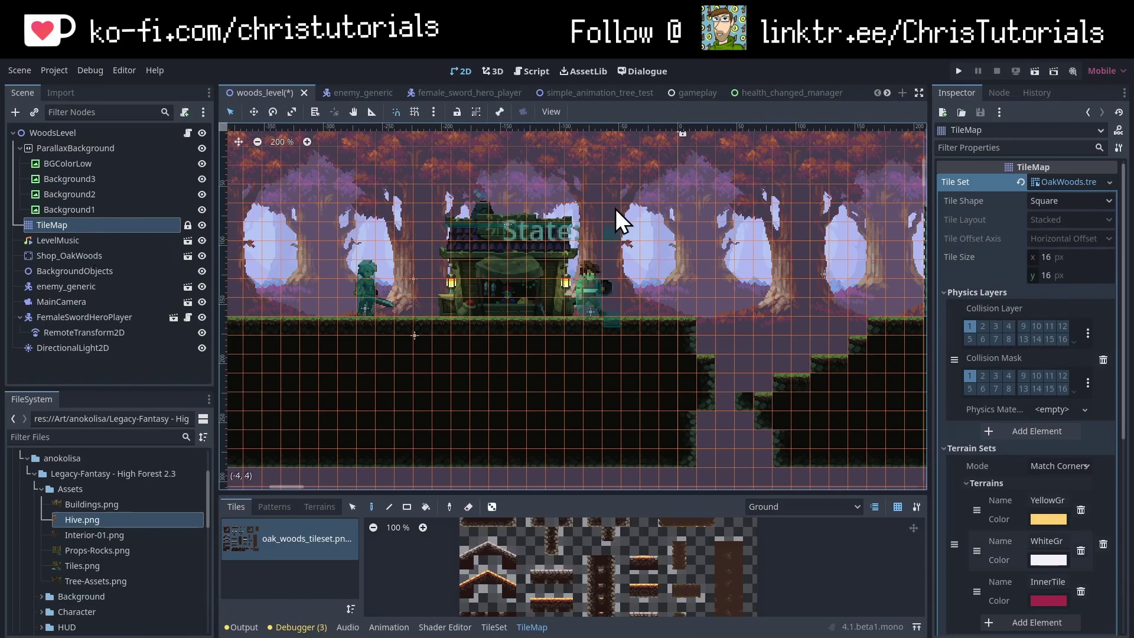
Step: Examine the TileMap's OakWoods tile set options, including its tile size, physics layer collision settings and terrain sets
{"action": "left_click", "coordinate": [1060, 183]}
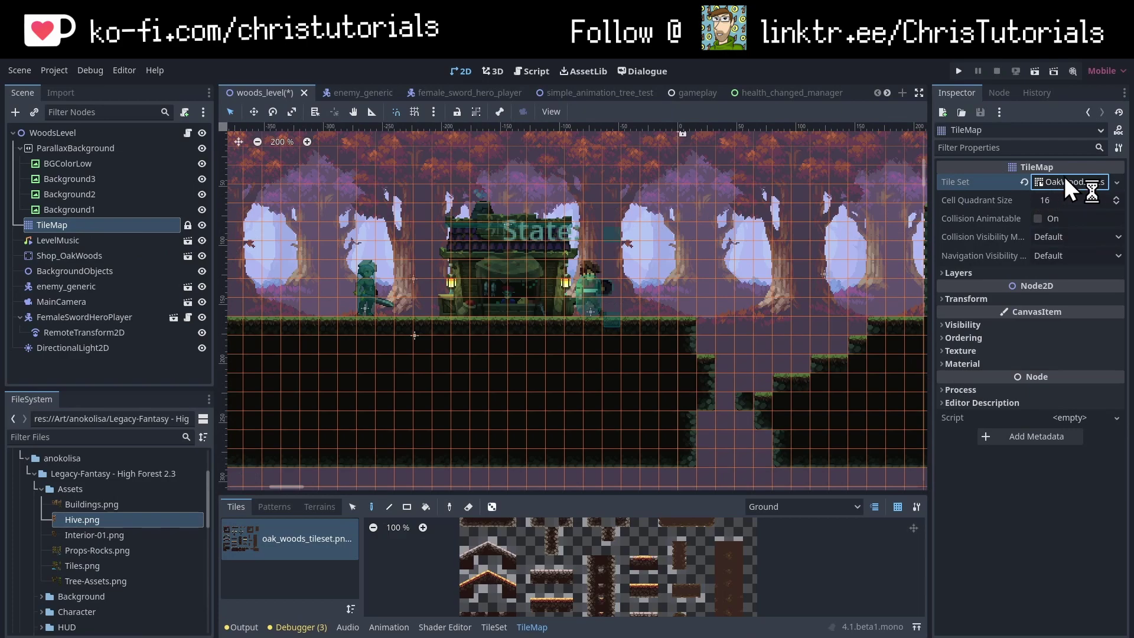
{"action": "left_click", "coordinate": [1062, 177]}
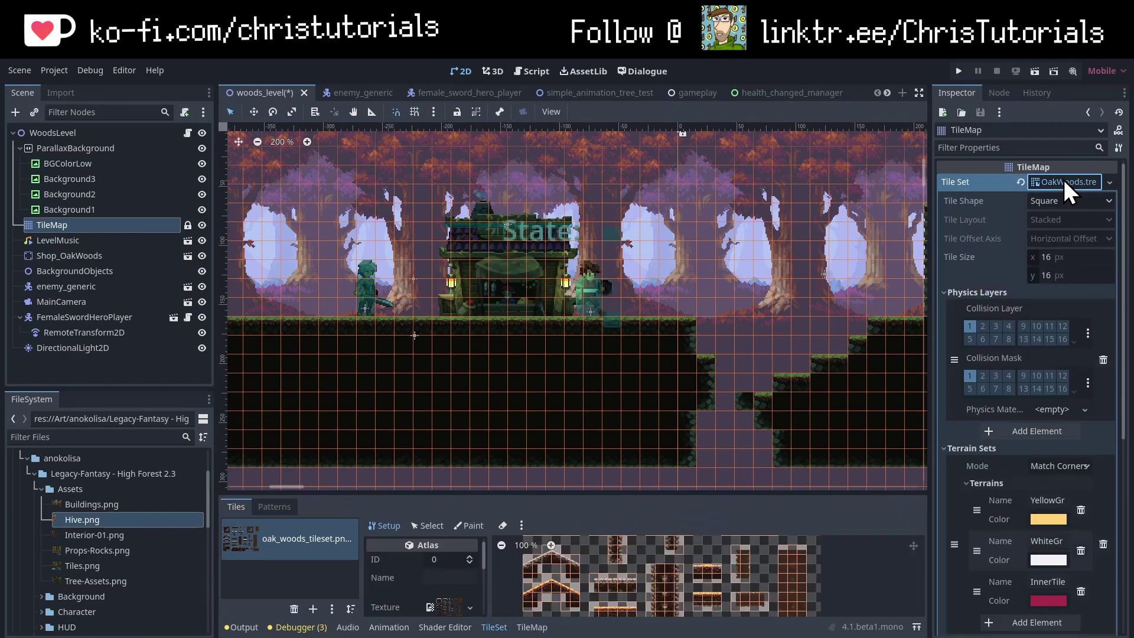
{"action": "left_click", "coordinate": [1107, 184]}
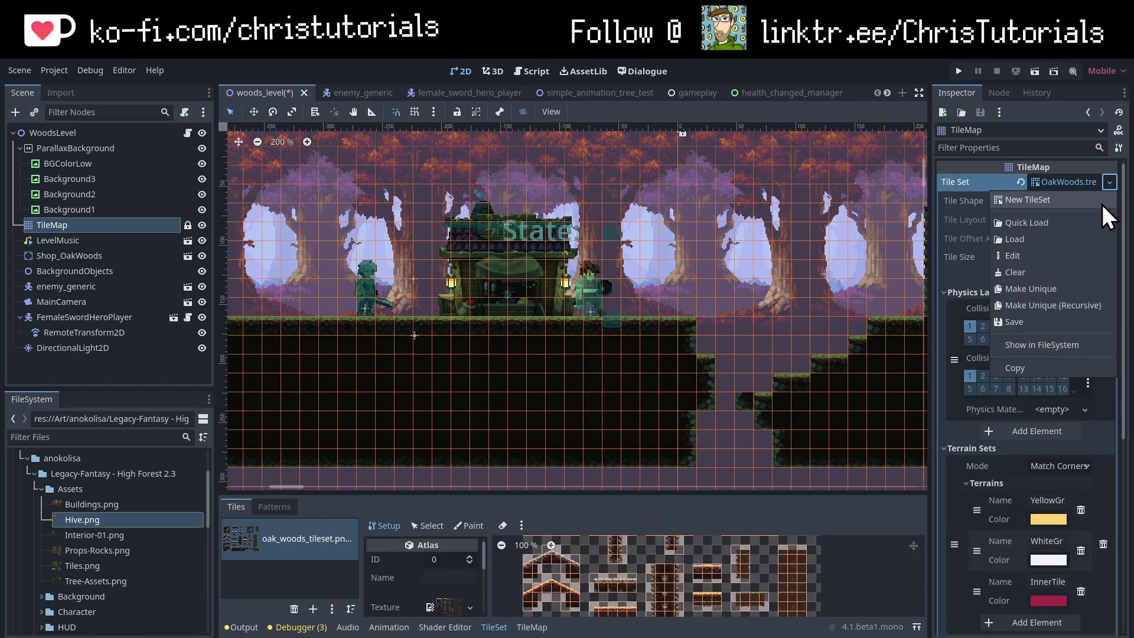
{"action": "left_click", "coordinate": [994, 186]}
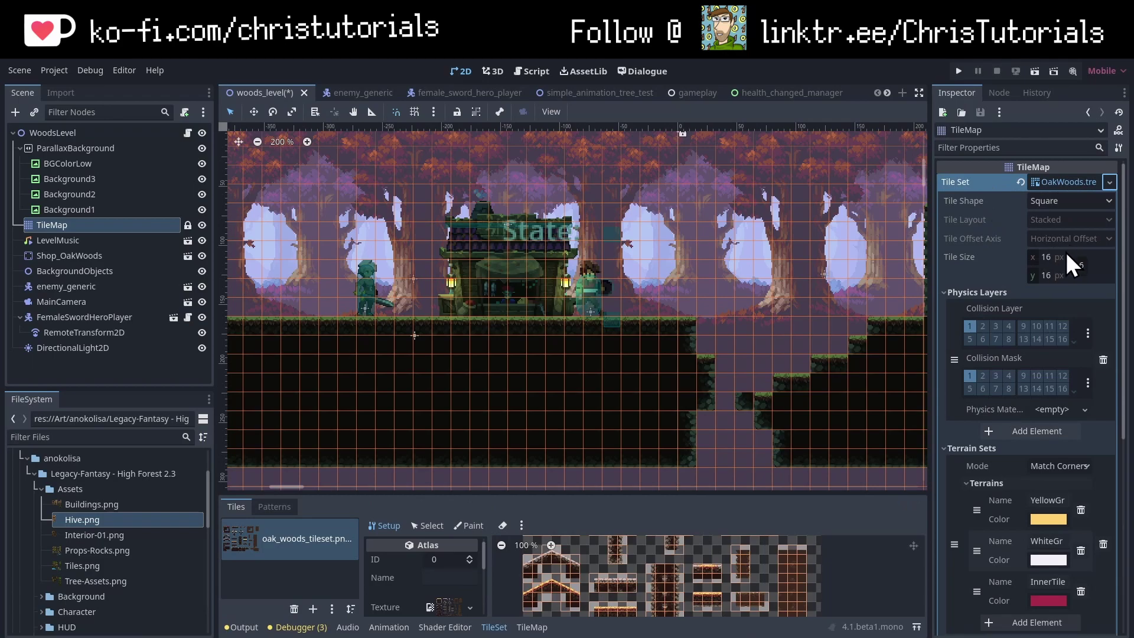
{"action": "scroll", "coordinate": [1065, 249], "scroll_direction": "down", "scroll_amount": 2}
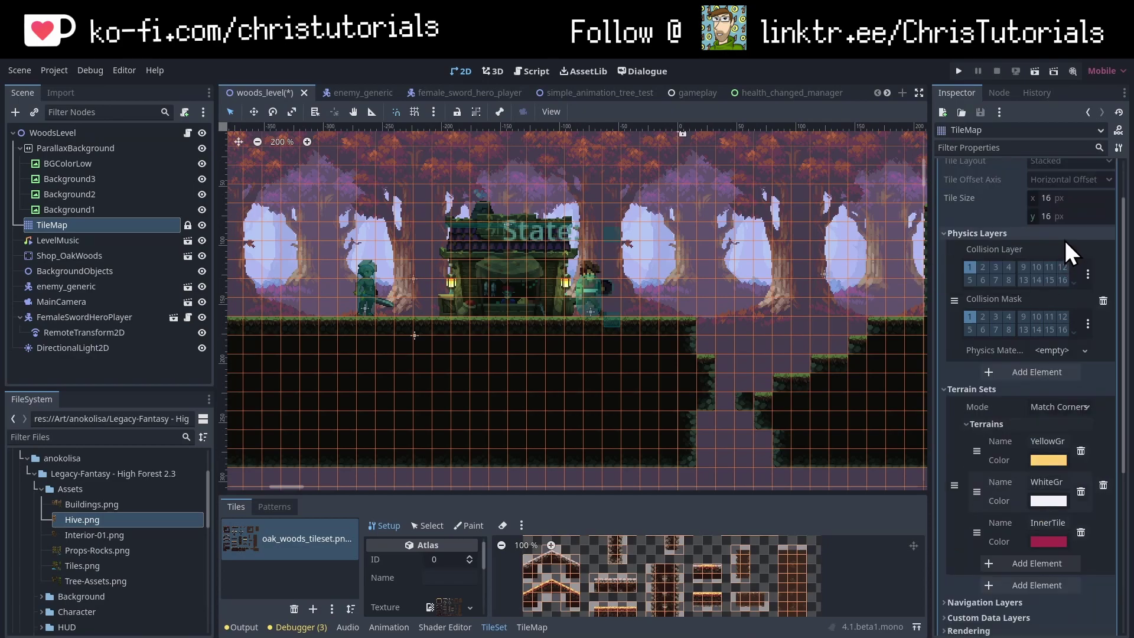
{"action": "scroll", "coordinate": [1010, 230], "scroll_direction": "up", "scroll_amount": 2}
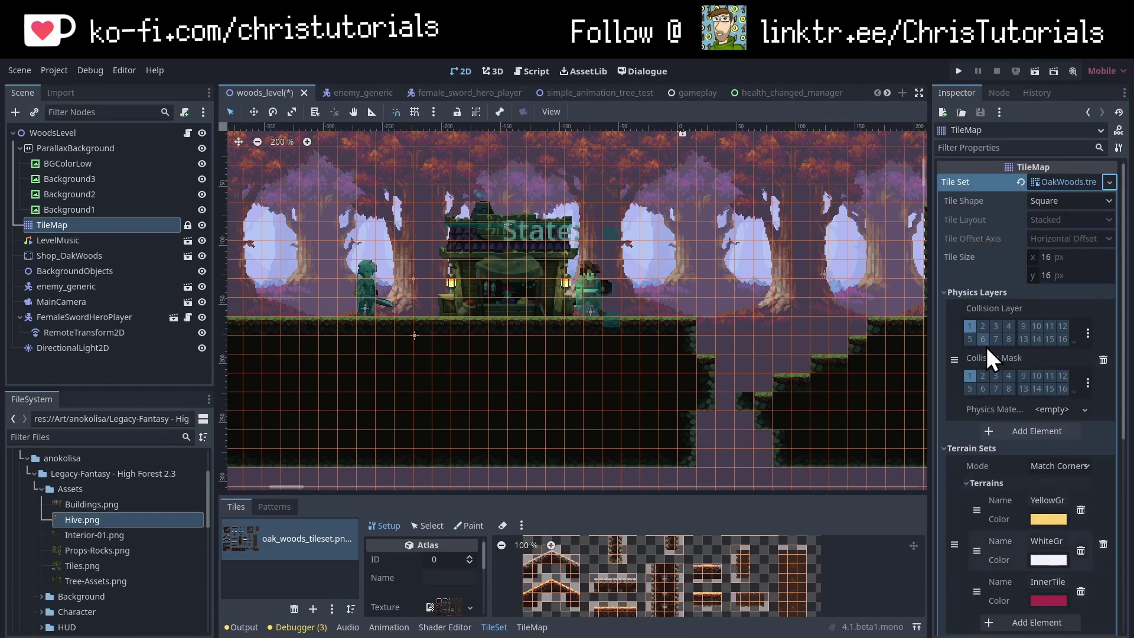
{"action": "left_click", "coordinate": [968, 291]}
{"action": "left_click", "coordinate": [973, 292]}
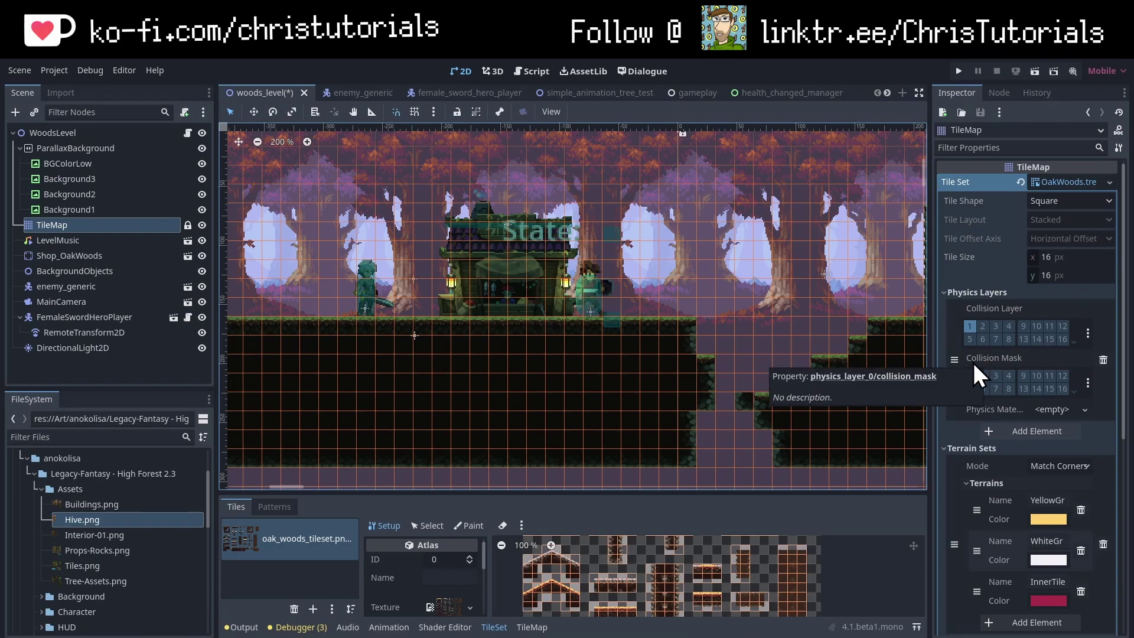
Step: Test-run the game with layer 1 cleared from the FemaleSwordHeroPlayer's collision mask, and re-enable that mask layer
{"action": "left_click", "coordinate": [123, 317]}
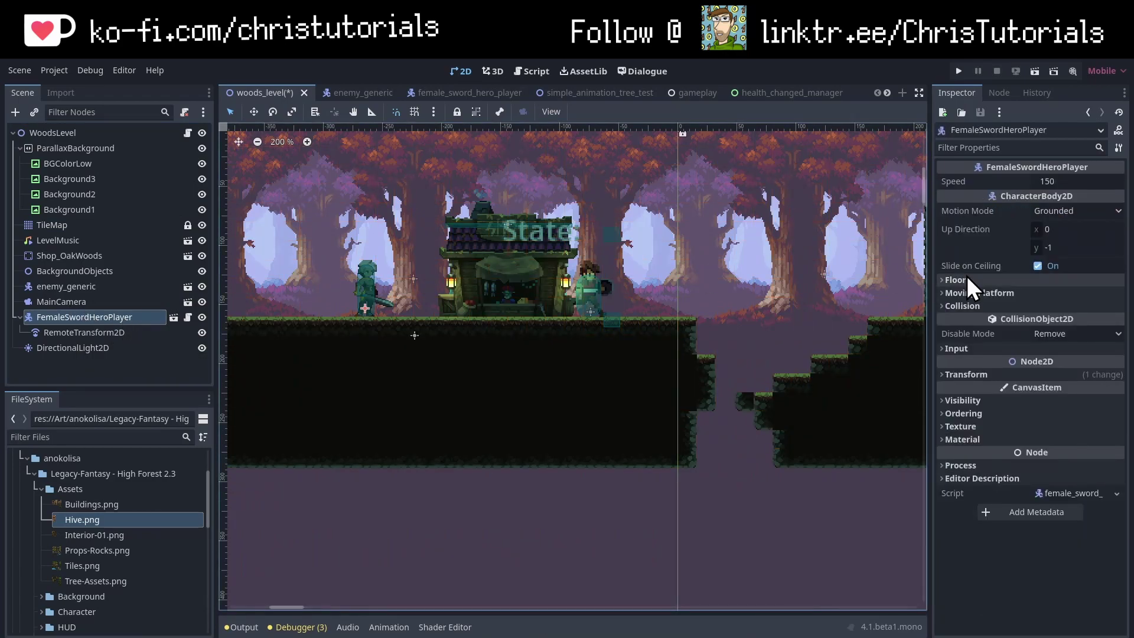
{"action": "left_click", "coordinate": [968, 306]}
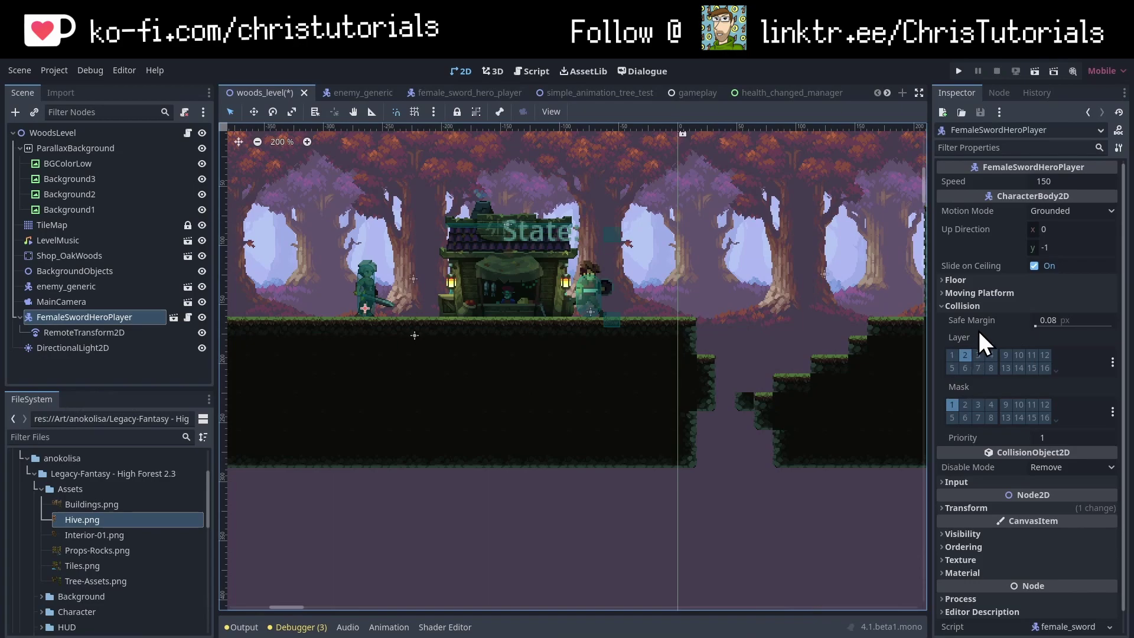
{"action": "left_click", "coordinate": [950, 406]}
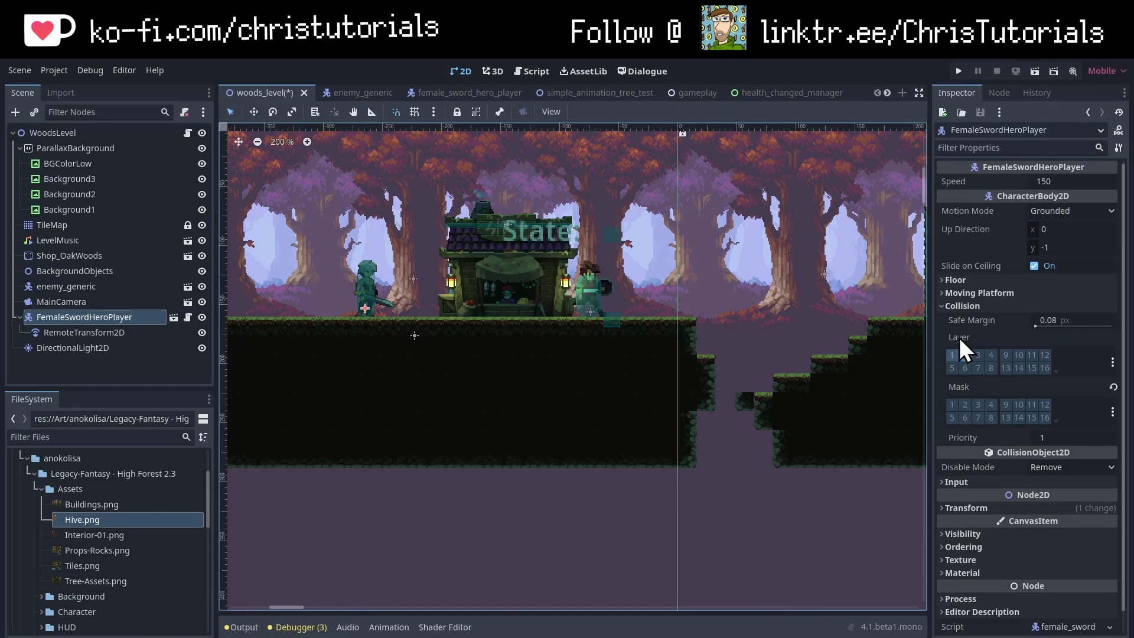
{"action": "left_click", "coordinate": [960, 72]}
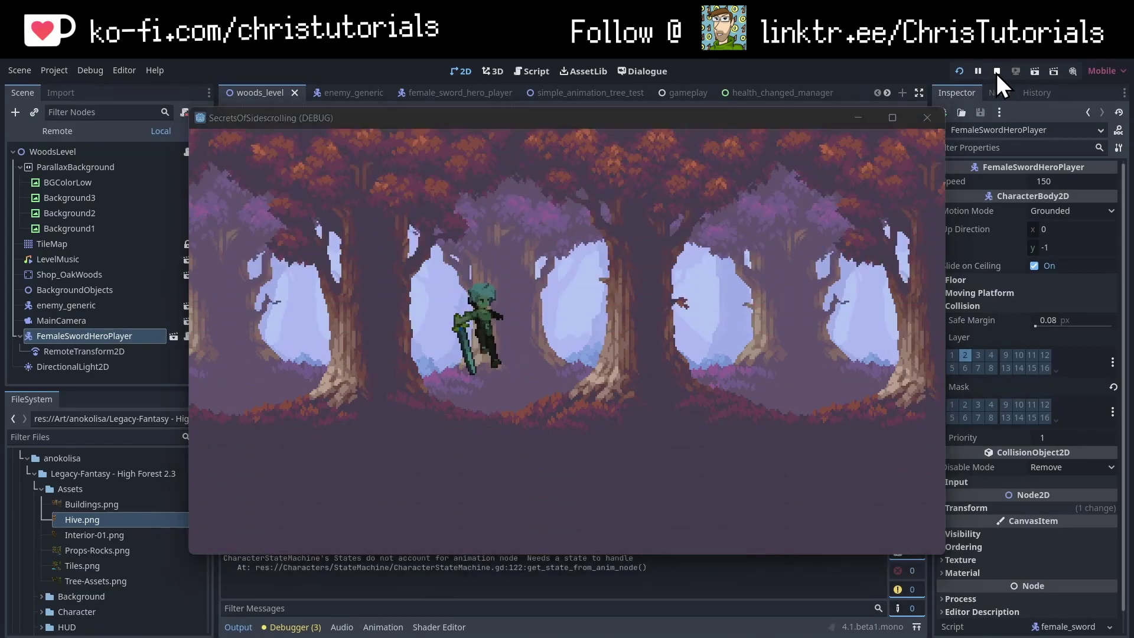
{"action": "left_click", "coordinate": [997, 71]}
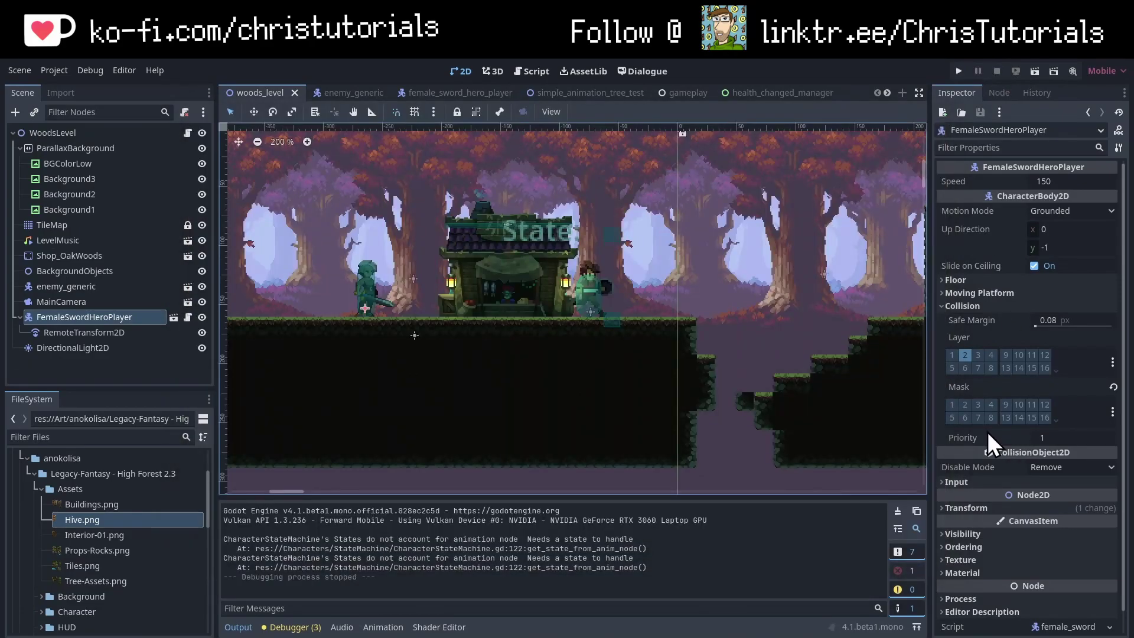
{"action": "left_click", "coordinate": [951, 407]}
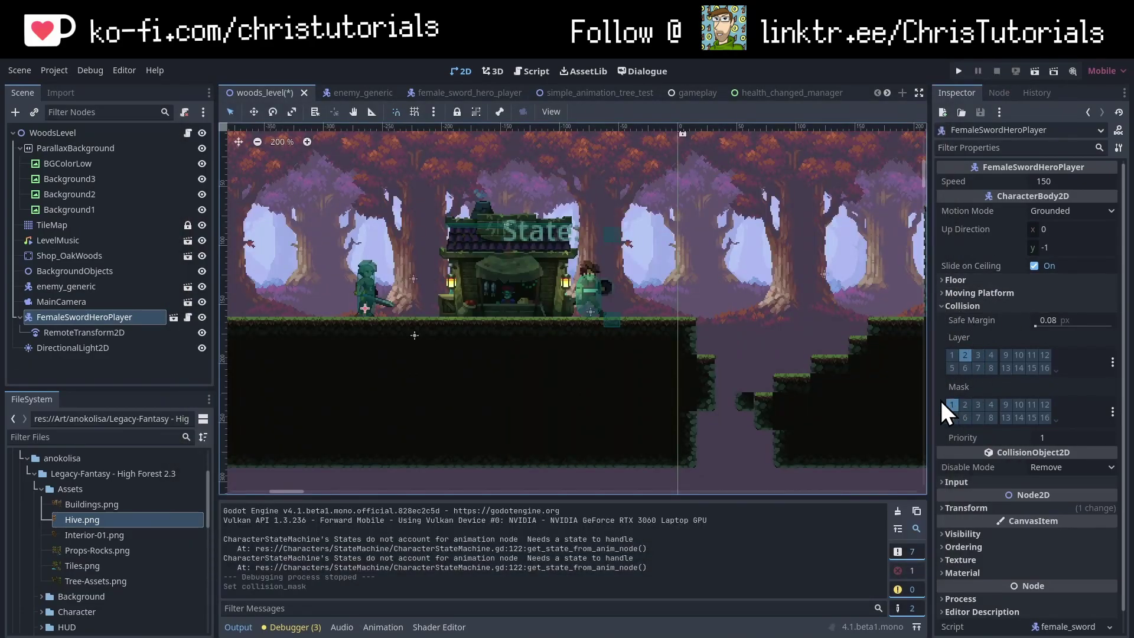
Step: Add Hive.png to the TileMap's tile set as a new atlas and automatically create its tiles
{"action": "left_click", "coordinate": [90, 227]}
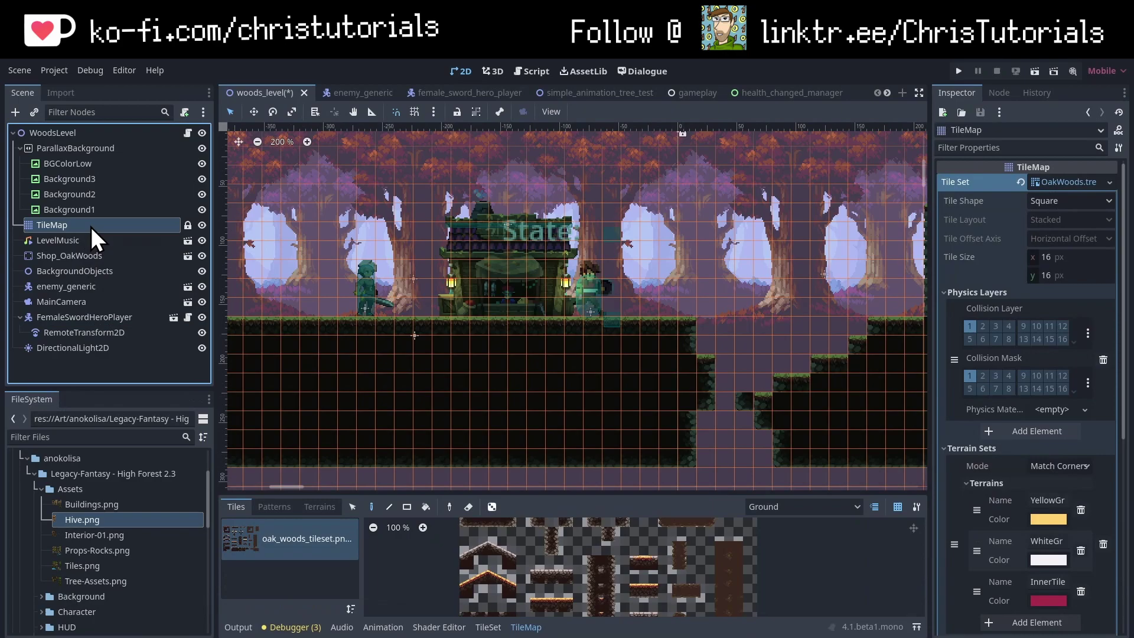
{"action": "middle_click_drag", "start_coordinate": [721, 285], "coordinate": [745, 288]}
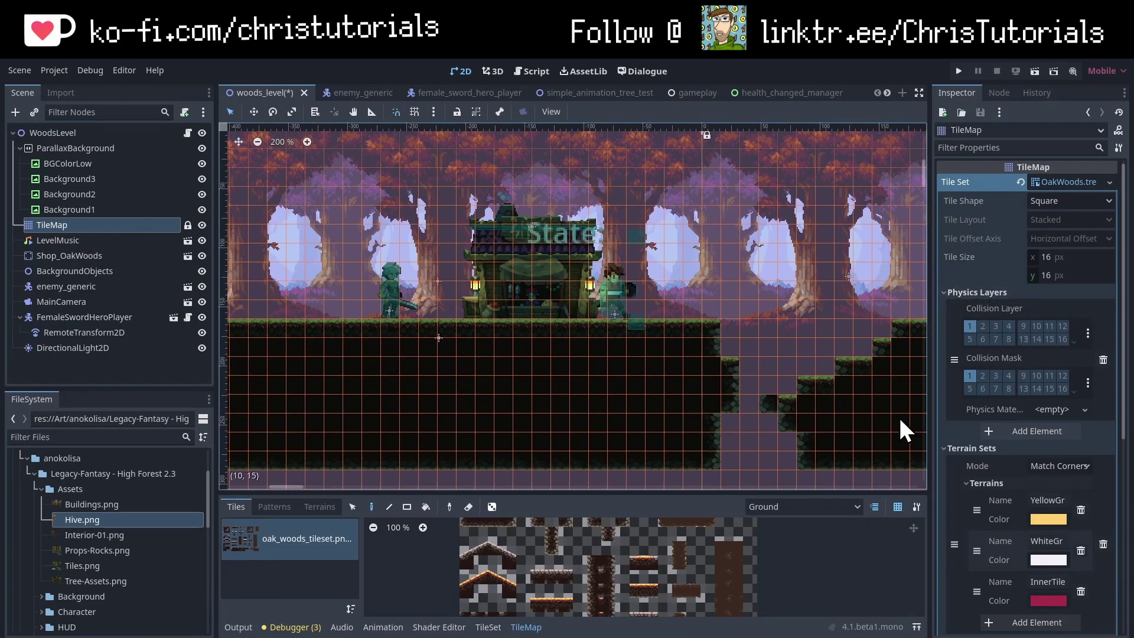
{"action": "left_click_drag", "start_coordinate": [813, 494], "coordinate": [850, 367]}
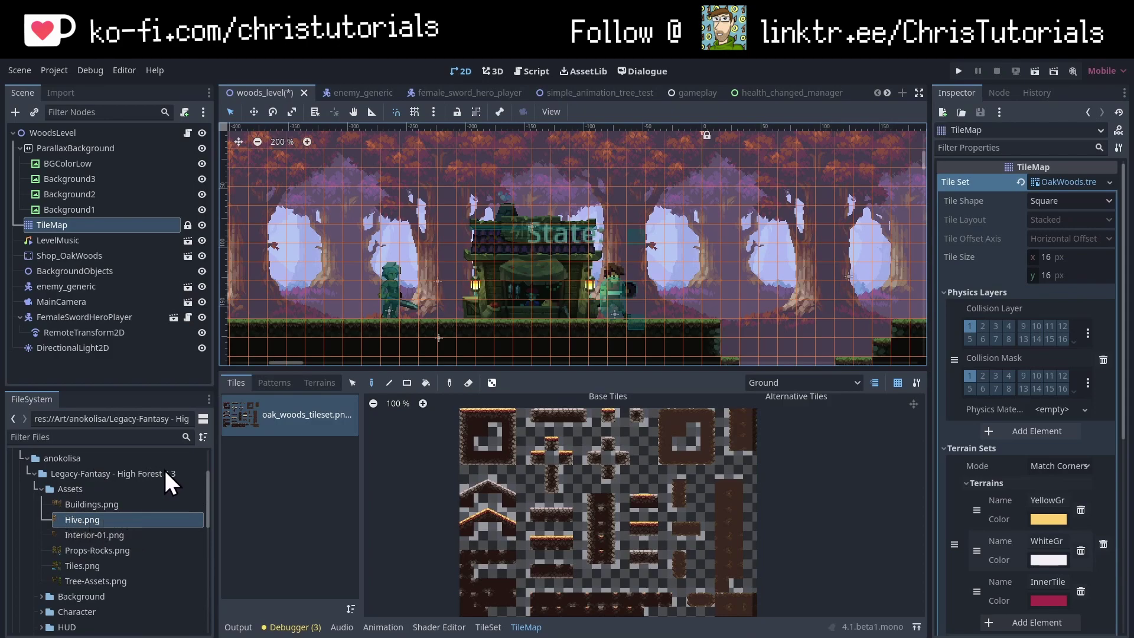
{"action": "left_click_drag", "start_coordinate": [114, 525], "coordinate": [84, 525]}
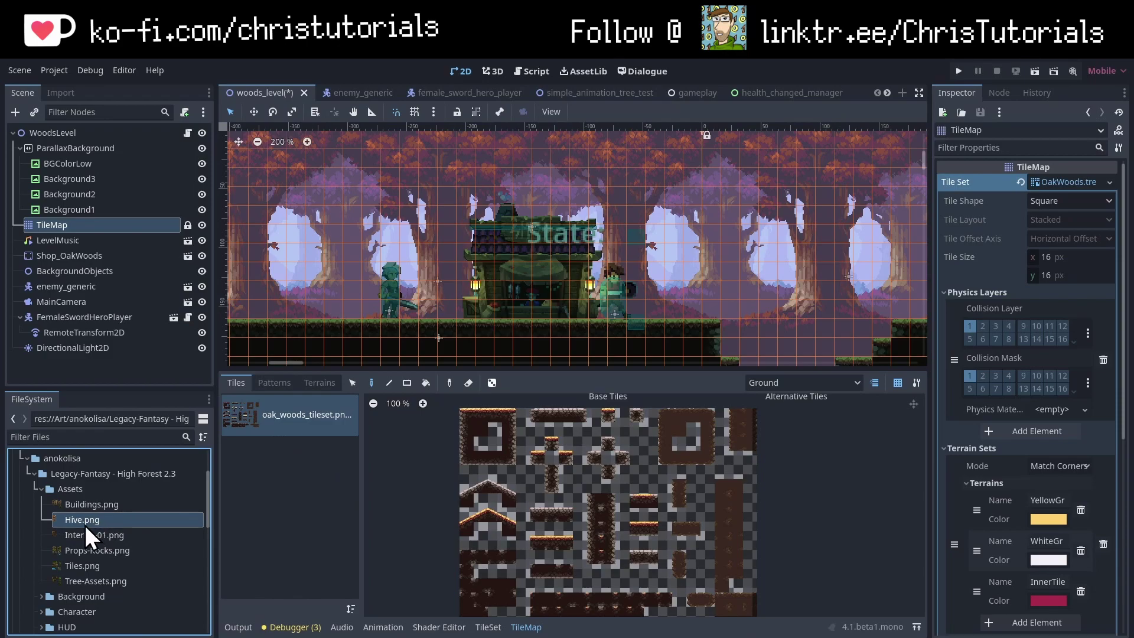
{"action": "left_click", "coordinate": [488, 627]}
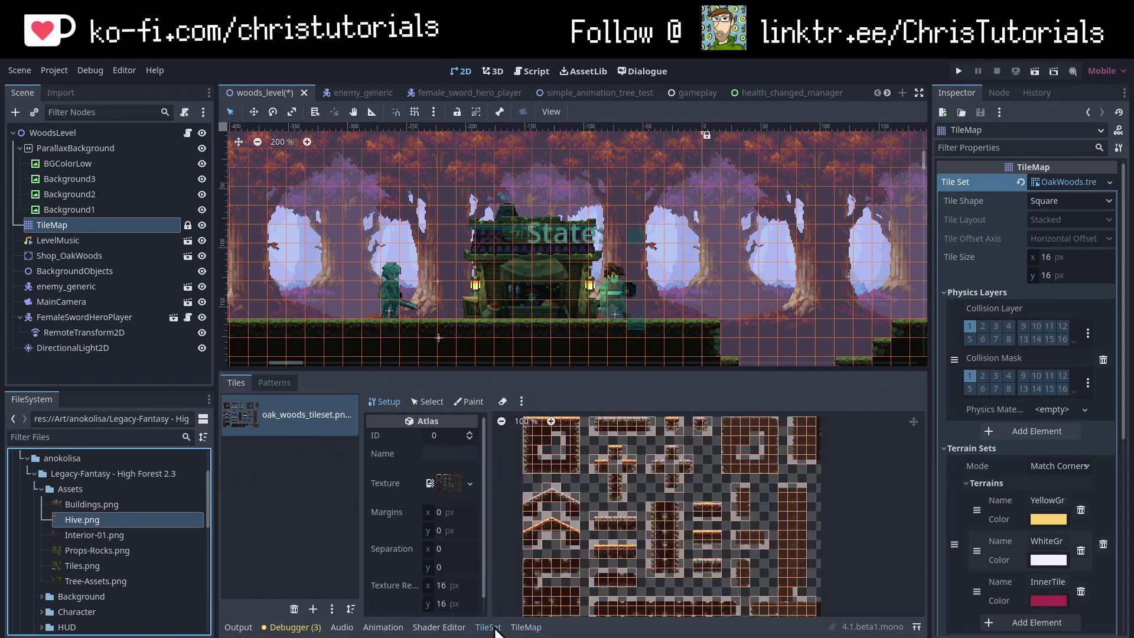
{"action": "left_click", "coordinate": [520, 627]}
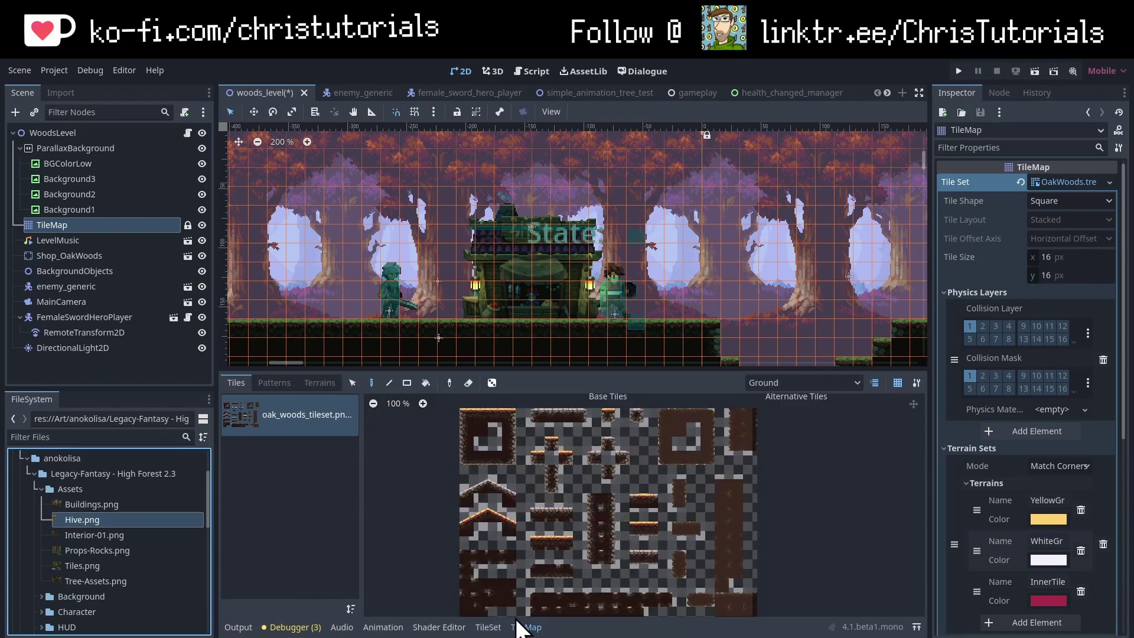
{"action": "left_click", "coordinate": [488, 627]}
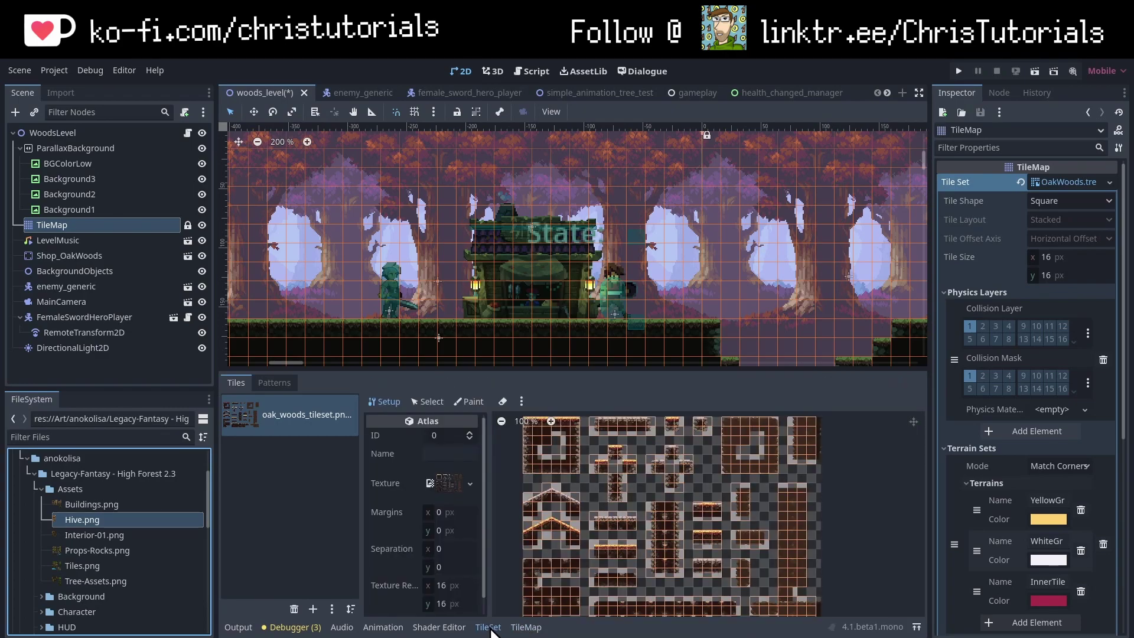
{"action": "left_click_drag", "start_coordinate": [109, 520], "coordinate": [324, 477]}
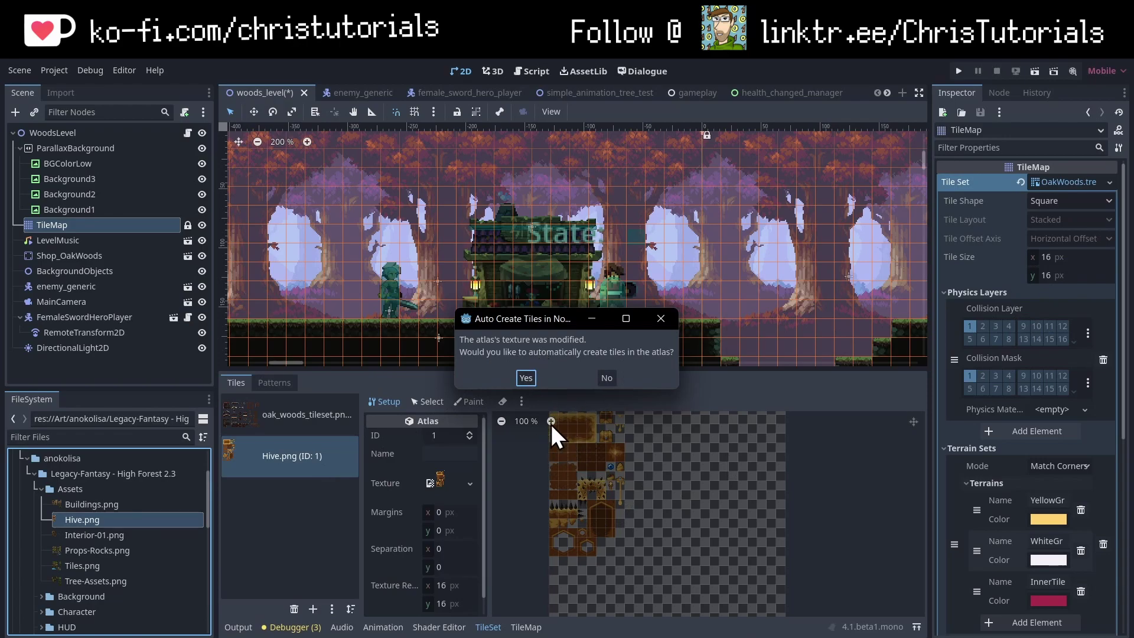
{"action": "left_click", "coordinate": [525, 378]}
Step: Examine the generated Hive.png tiles up close, especially the honey-framed block and the chests
{"action": "scroll", "coordinate": [658, 503], "scroll_direction": "up", "scroll_amount": 6}
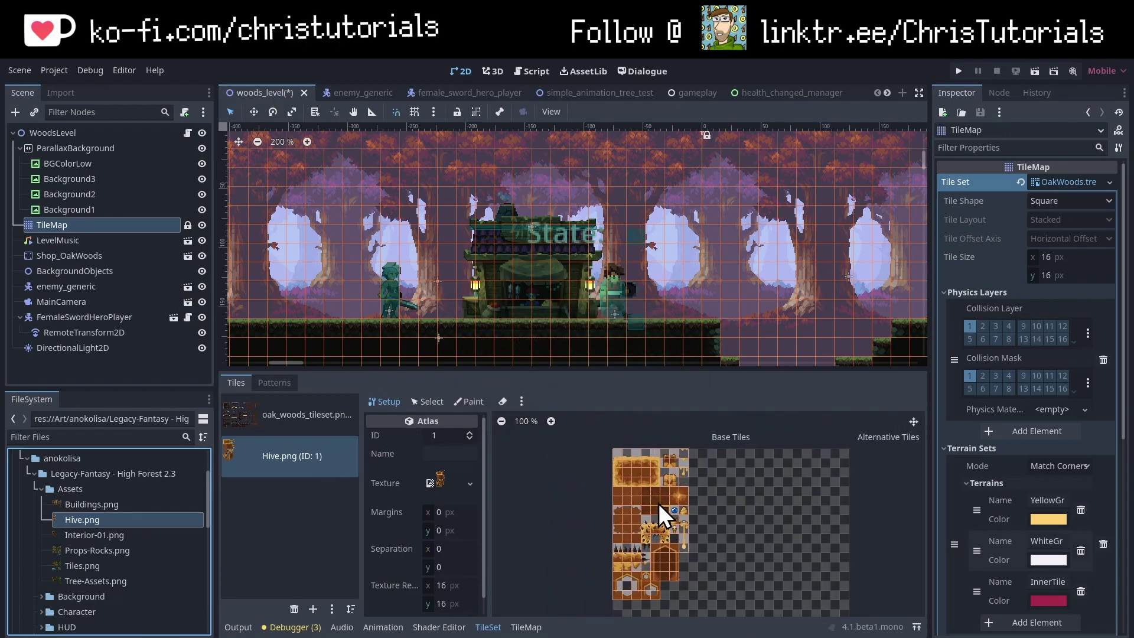
{"action": "middle_click_drag", "start_coordinate": [687, 484], "coordinate": [647, 480]}
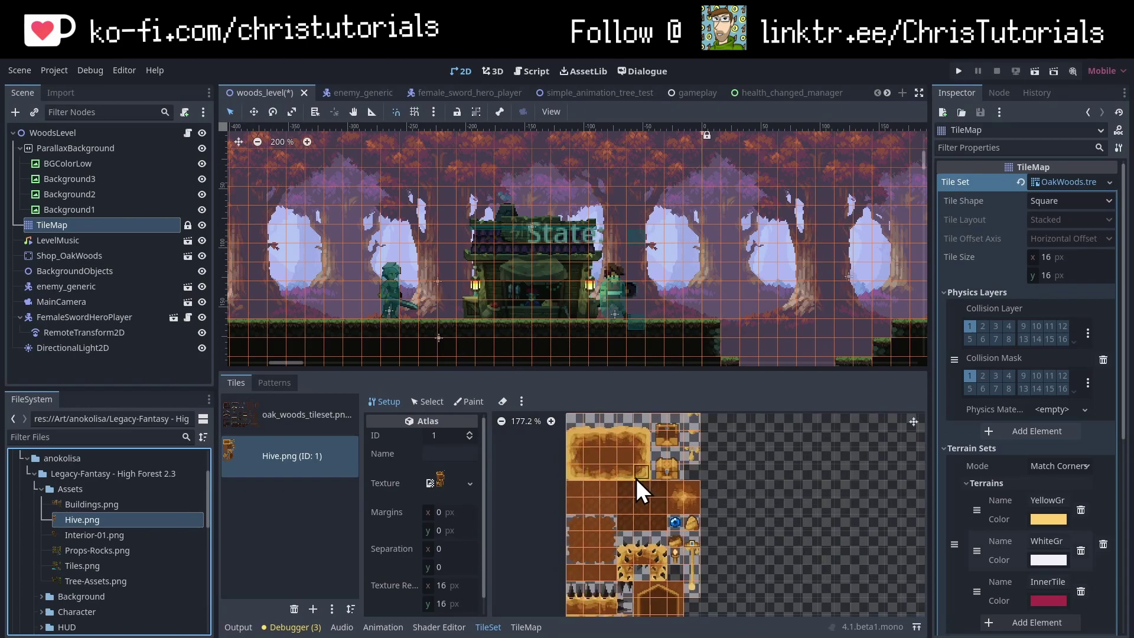
{"action": "scroll", "coordinate": [688, 478], "scroll_direction": "up", "scroll_amount": 5}
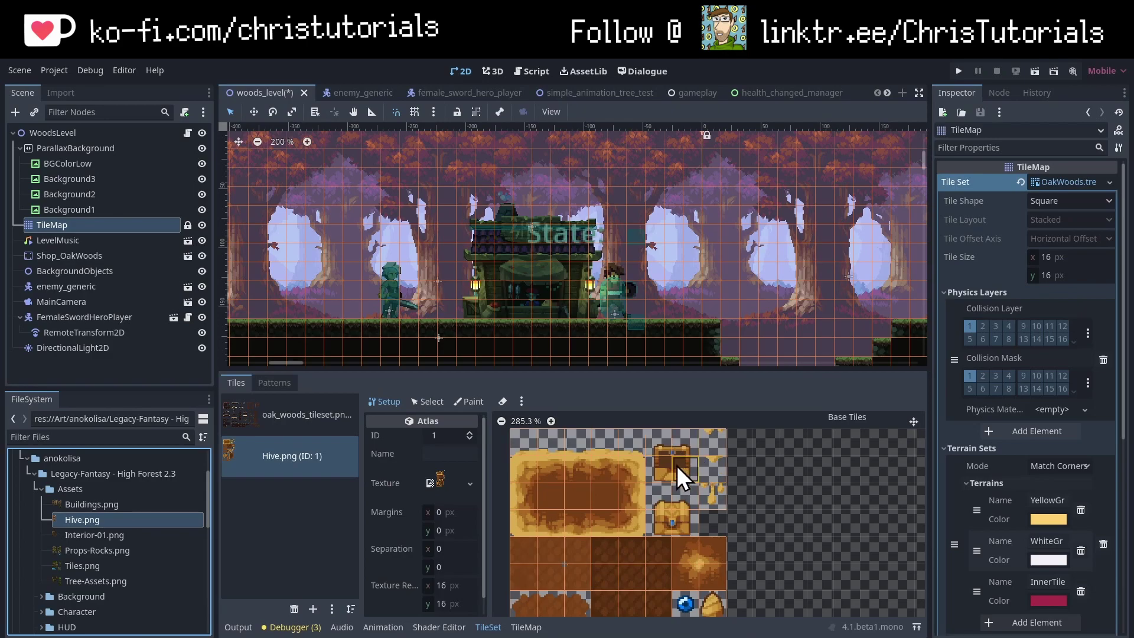
{"action": "scroll", "coordinate": [675, 480], "scroll_direction": "down", "scroll_amount": 5}
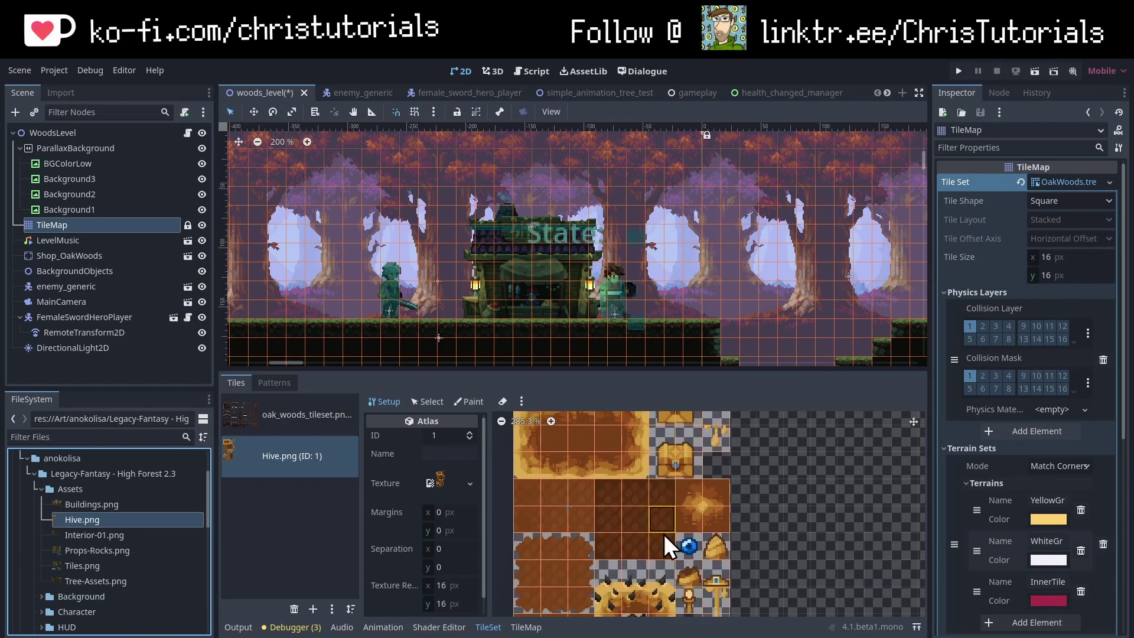
{"action": "middle_click_drag", "start_coordinate": [681, 441], "coordinate": [692, 586]}
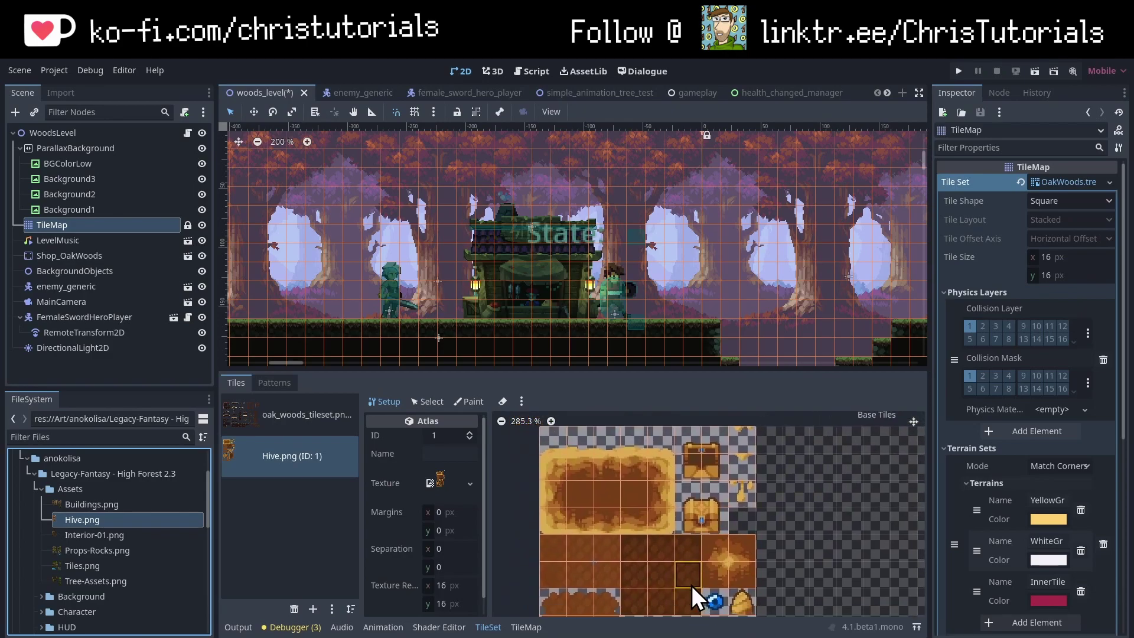
{"action": "middle_click_drag", "start_coordinate": [626, 494], "coordinate": [579, 502]}
{"action": "scroll", "coordinate": [579, 502], "scroll_direction": "up", "scroll_amount": 5}
{"action": "mouse_move", "coordinate": [756, 538]}
{"action": "middle_mouse_down"}
{"action": "mouse_move", "coordinate": [658, 511]}
{"action": "mouse_move", "coordinate": [735, 545]}
{"action": "middle_mouse_up"}
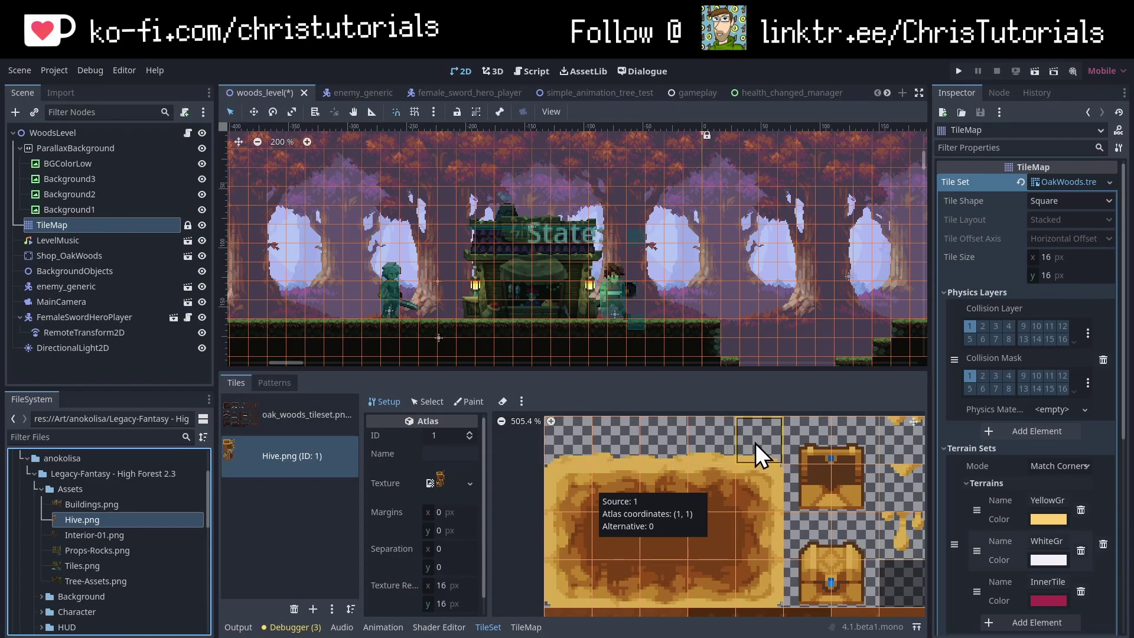
{"action": "middle_click_drag", "start_coordinate": [662, 501], "coordinate": [678, 501]}
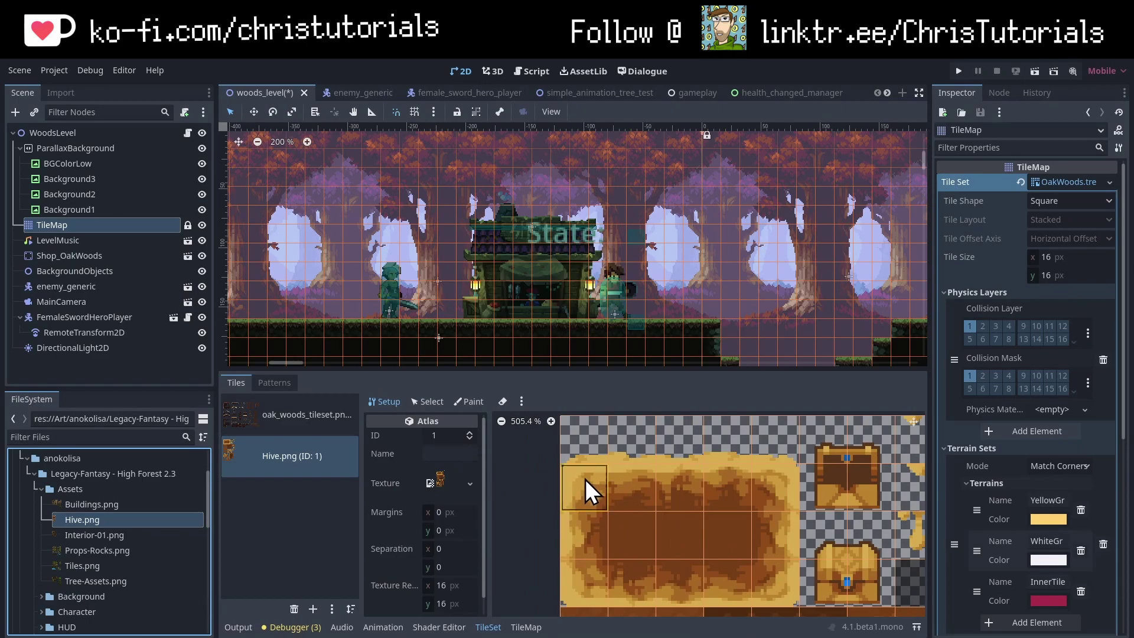
Step: Paint full-square Physics Layer 0 collision onto the 5×3 tiles of the honey-framed block in the Hive.png atlas
{"action": "left_click", "coordinate": [466, 403]}
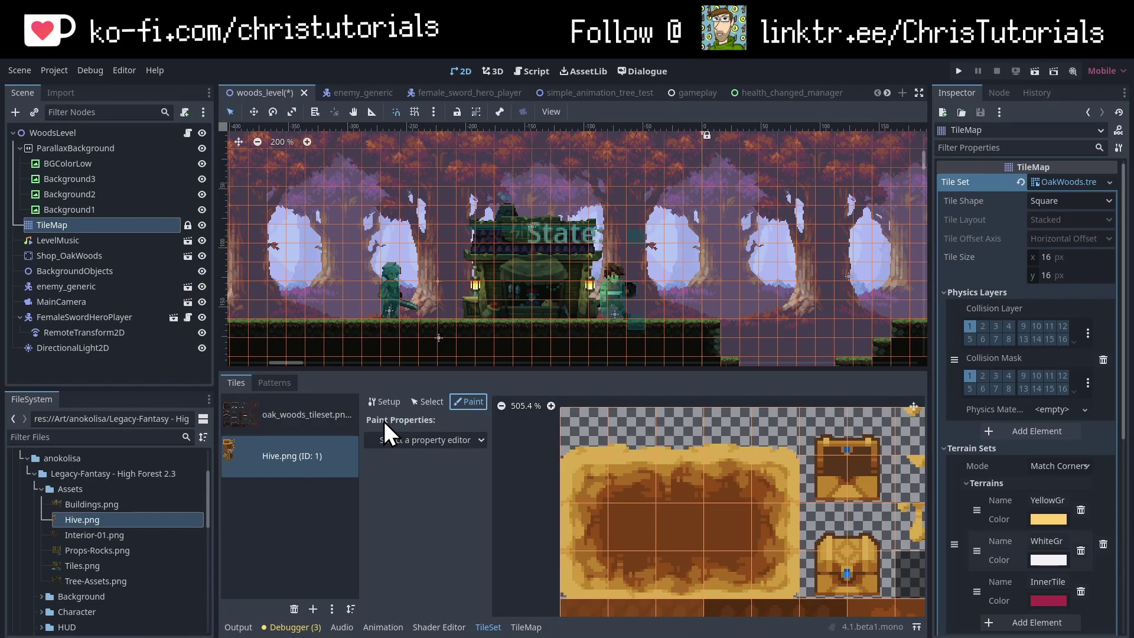
{"action": "left_click", "coordinate": [448, 441]}
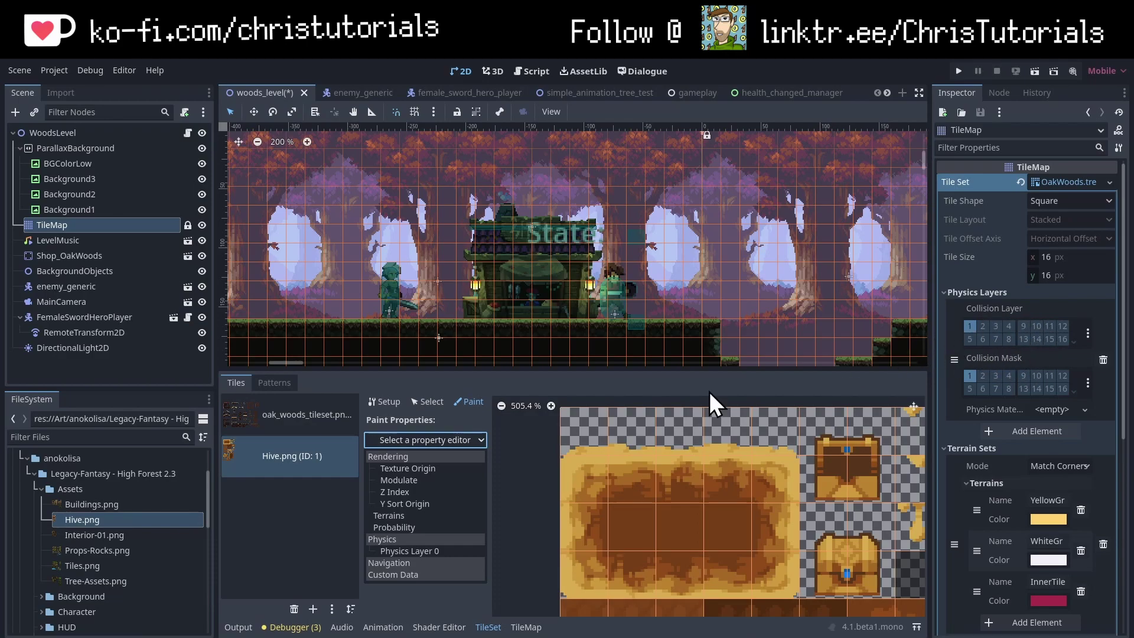
{"action": "left_click", "coordinate": [423, 551]}
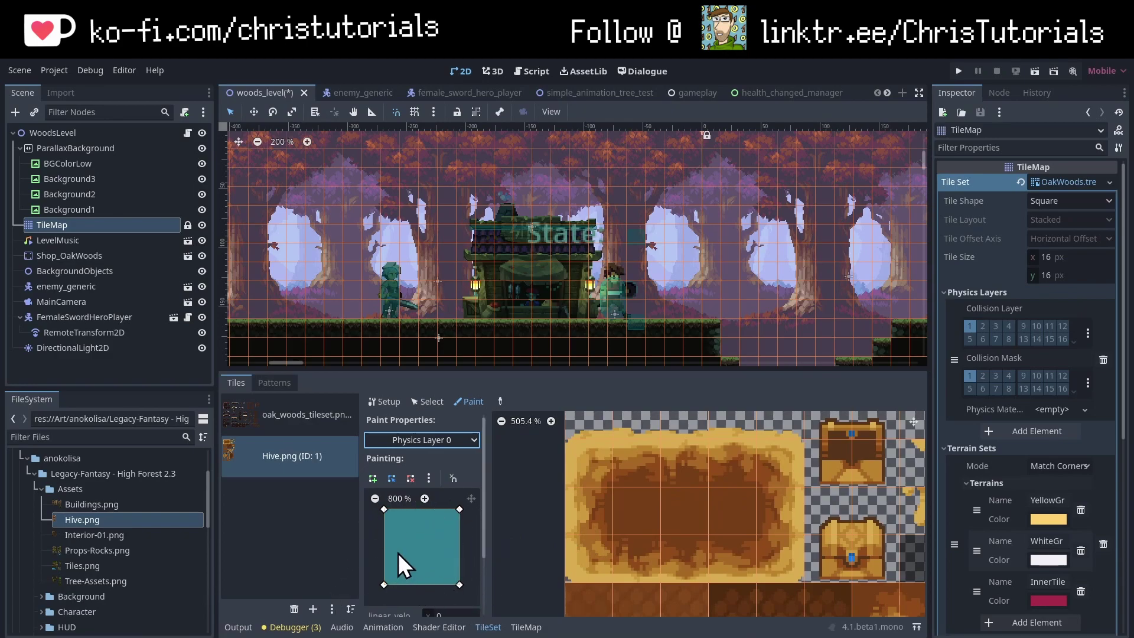
{"action": "middle_click_drag", "start_coordinate": [615, 501], "coordinate": [596, 509]}
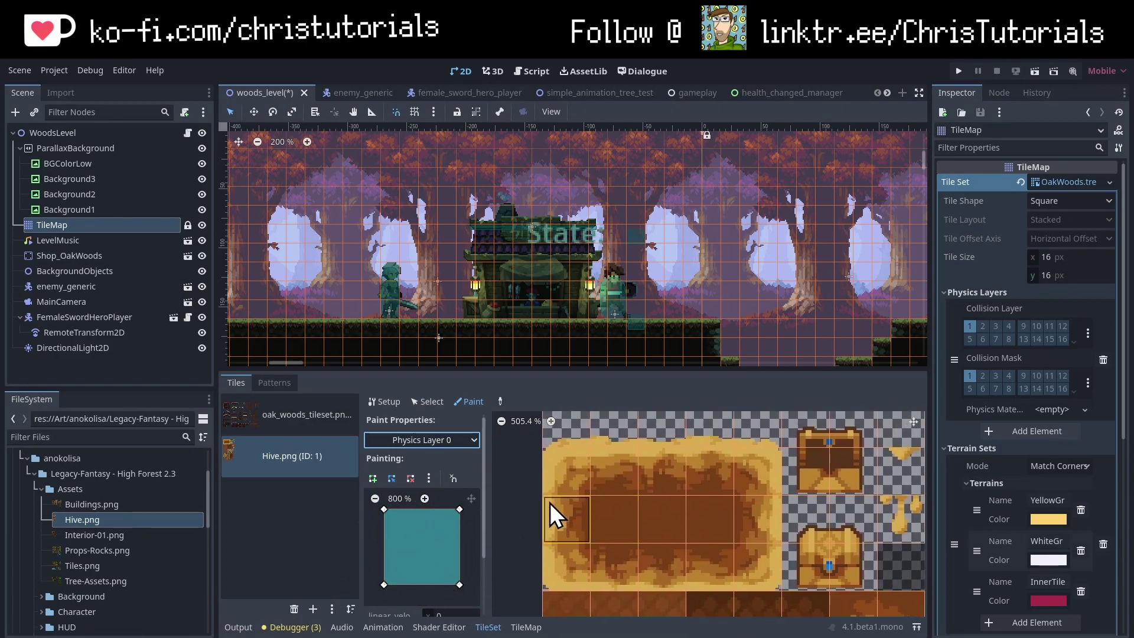
{"action": "left_click", "coordinate": [576, 480]}
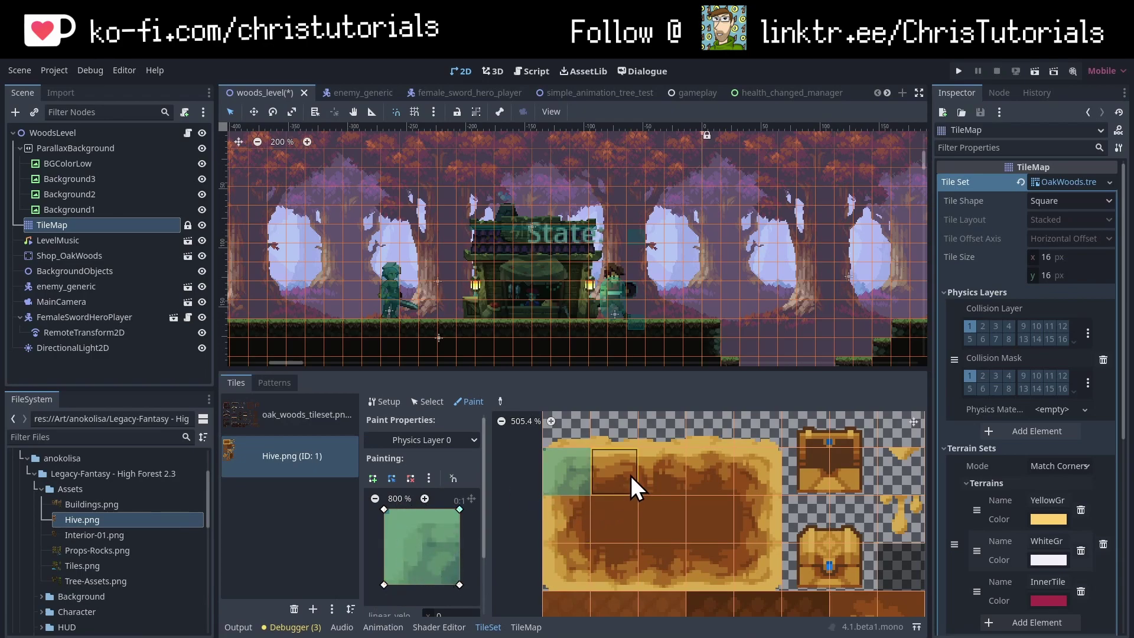
{"action": "mouse_move", "coordinate": [609, 475]}
{"action": "left_mouse_down"}
{"action": "mouse_move", "coordinate": [724, 479]}
{"action": "mouse_move", "coordinate": [728, 551]}
{"action": "mouse_move", "coordinate": [685, 567]}
{"action": "mouse_move", "coordinate": [601, 536]}
{"action": "mouse_move", "coordinate": [537, 537]}
{"action": "mouse_move", "coordinate": [544, 561]}
{"action": "left_mouse_up"}
{"action": "middle_click_drag", "start_coordinate": [662, 490], "coordinate": [677, 505]}
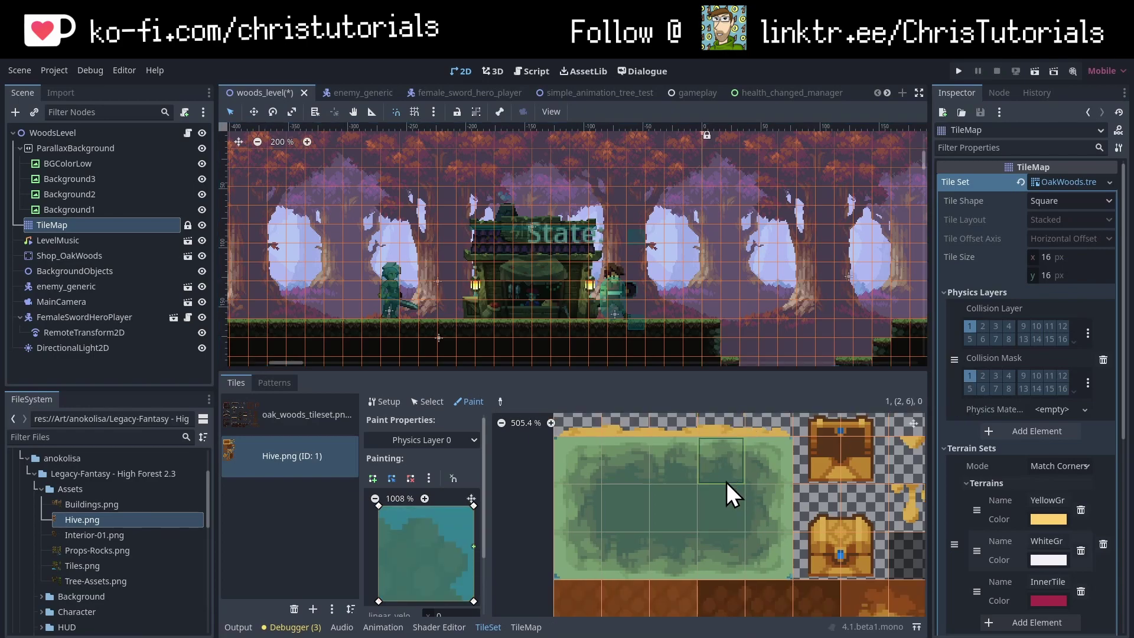
Step: Paint the full-square Physics Layer 0 collision onto the upper-right corner tile (2, 6) of the ragged-edged brown block
{"action": "middle_click_drag", "start_coordinate": [678, 507], "coordinate": [690, 426]}
{"action": "middle_click_drag", "start_coordinate": [686, 564], "coordinate": [690, 490]}
{"action": "scroll", "coordinate": [689, 490], "scroll_direction": "up", "scroll_amount": 1}
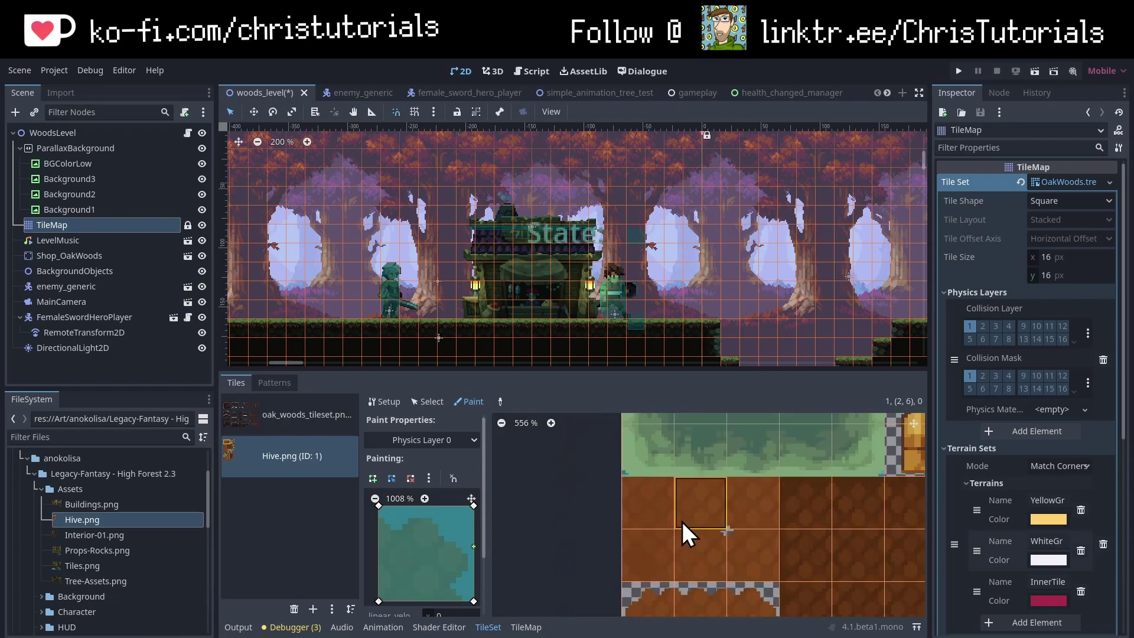
{"action": "middle_click_drag", "start_coordinate": [831, 608], "coordinate": [719, 496]}
{"action": "middle_click_drag", "start_coordinate": [622, 499], "coordinate": [756, 497]}
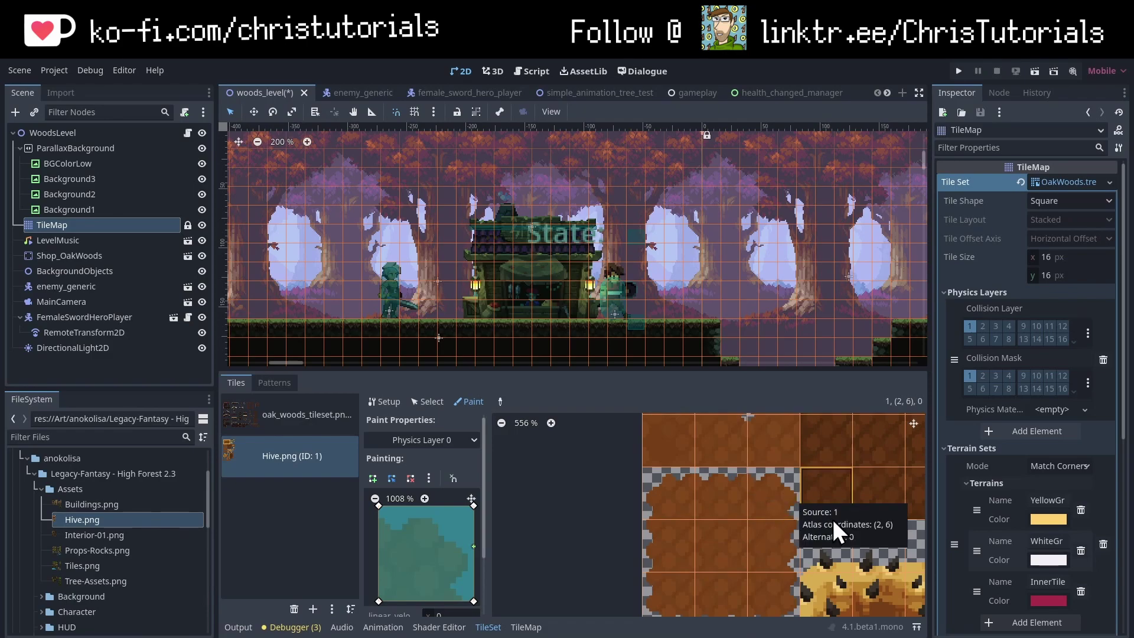
{"action": "middle_click_drag", "start_coordinate": [846, 546], "coordinate": [803, 527]}
{"action": "left_click", "coordinate": [736, 482]}
{"action": "scroll", "coordinate": [767, 491], "scroll_direction": "up", "scroll_amount": 1}
{"action": "middle_click_drag", "start_coordinate": [768, 491], "coordinate": [837, 561]}
{"action": "middle_click_drag", "start_coordinate": [895, 596], "coordinate": [815, 589]}
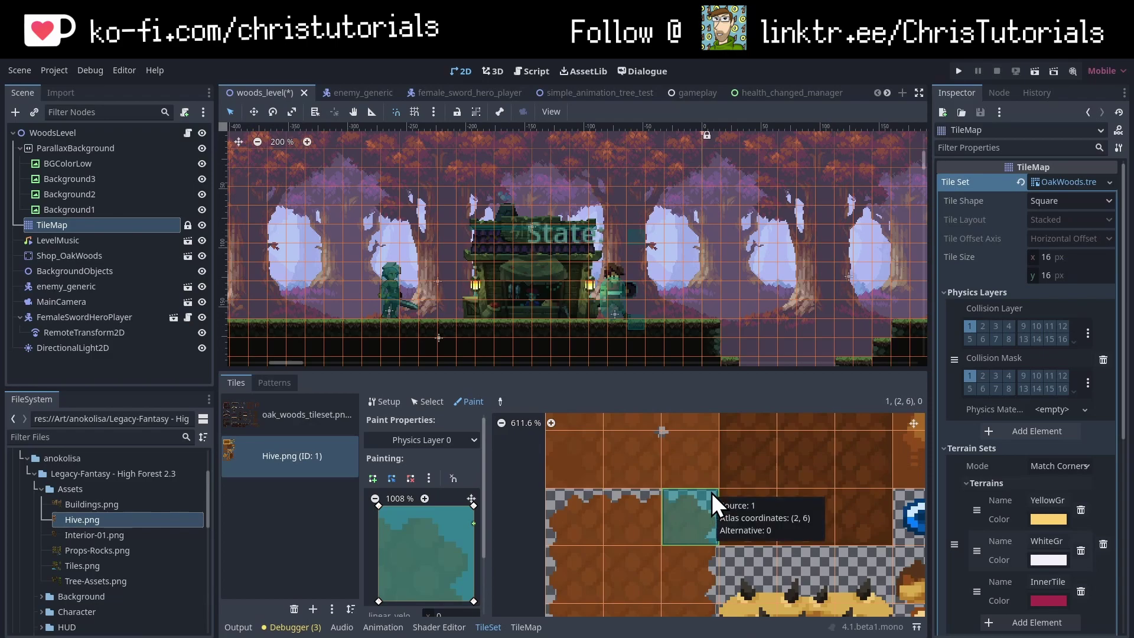
{"action": "middle_click_drag", "start_coordinate": [749, 519], "coordinate": [706, 522]}
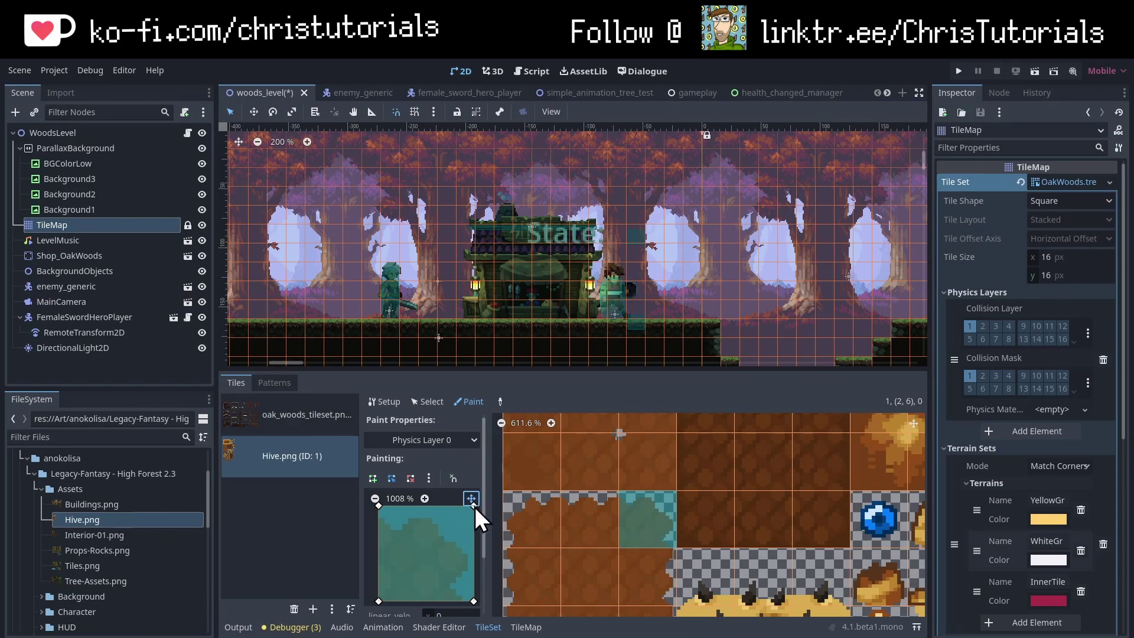
Step: Reshape the collision polygon with extra points to follow the rounded outer corner and apply it to tile (2, 6)
{"action": "left_click_drag", "start_coordinate": [474, 507], "coordinate": [438, 529]}
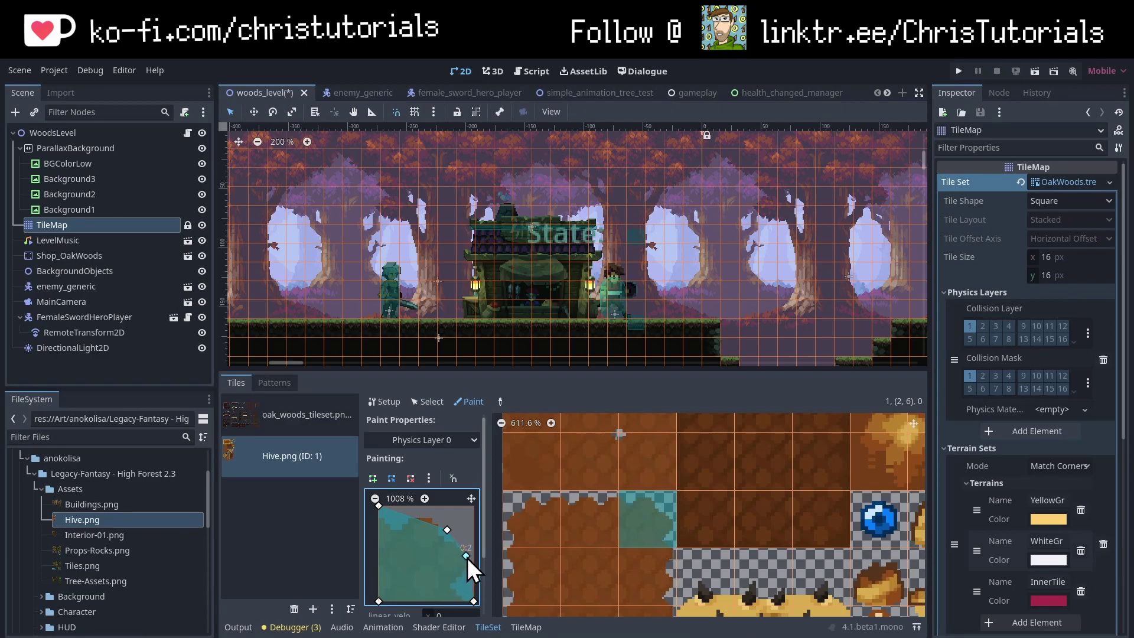
{"action": "left_click_drag", "start_coordinate": [470, 555], "coordinate": [464, 555]}
{"action": "left_click_drag", "start_coordinate": [427, 517], "coordinate": [424, 517]}
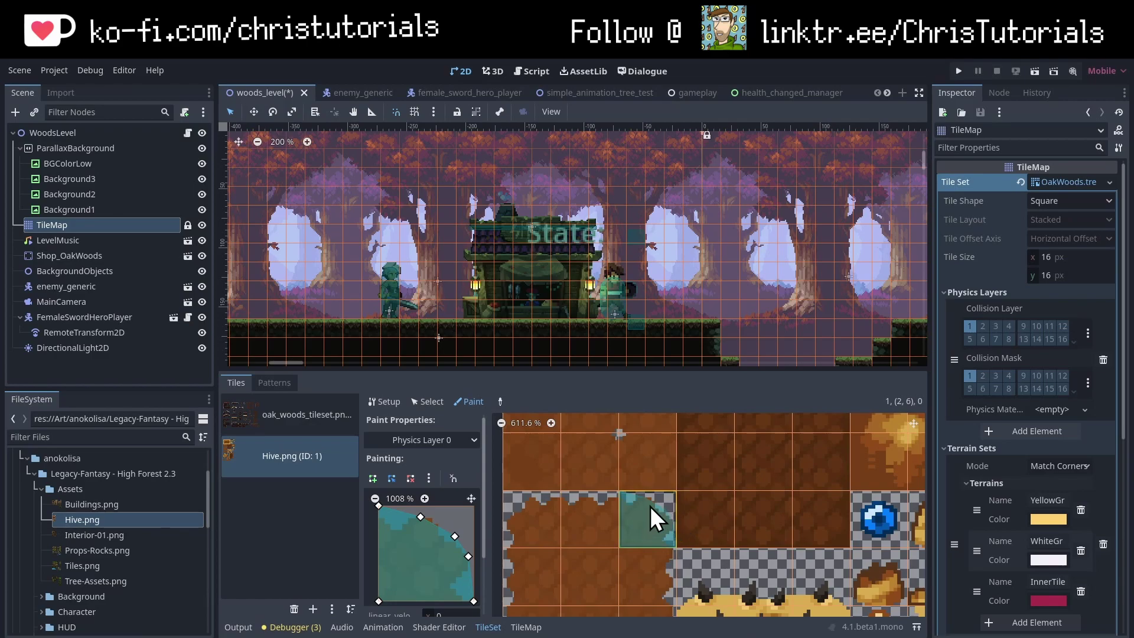
Step: Rotate the curved collision polygon right three times and paint it onto the brown block's upper-left corner tile (0, 6)
{"action": "left_click", "coordinate": [428, 477]}
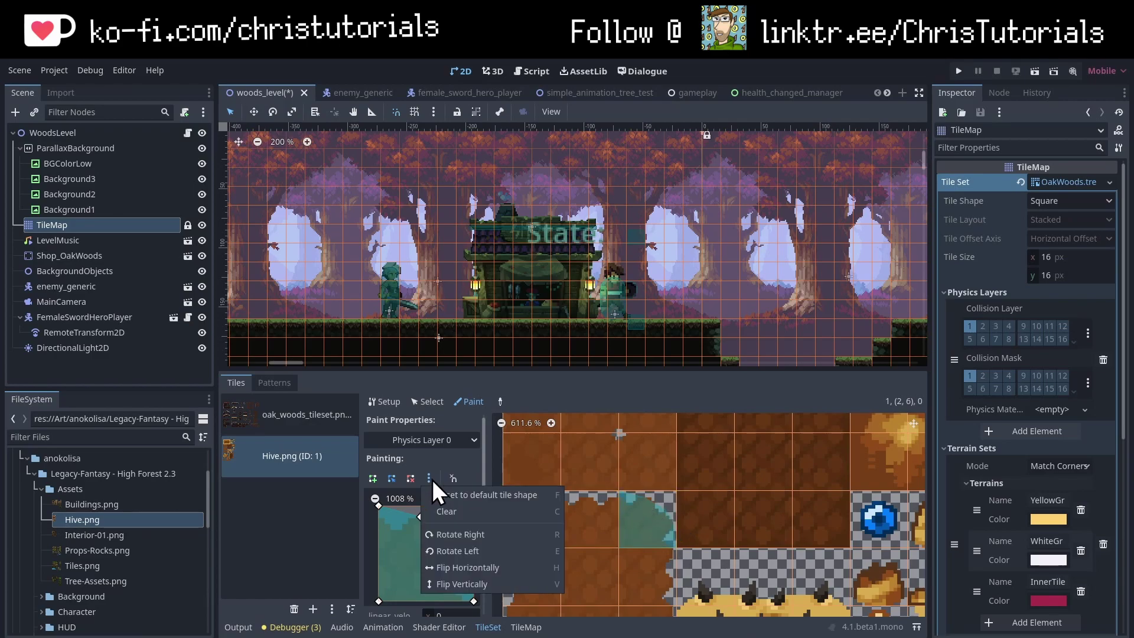
{"action": "left_click", "coordinate": [432, 479]}
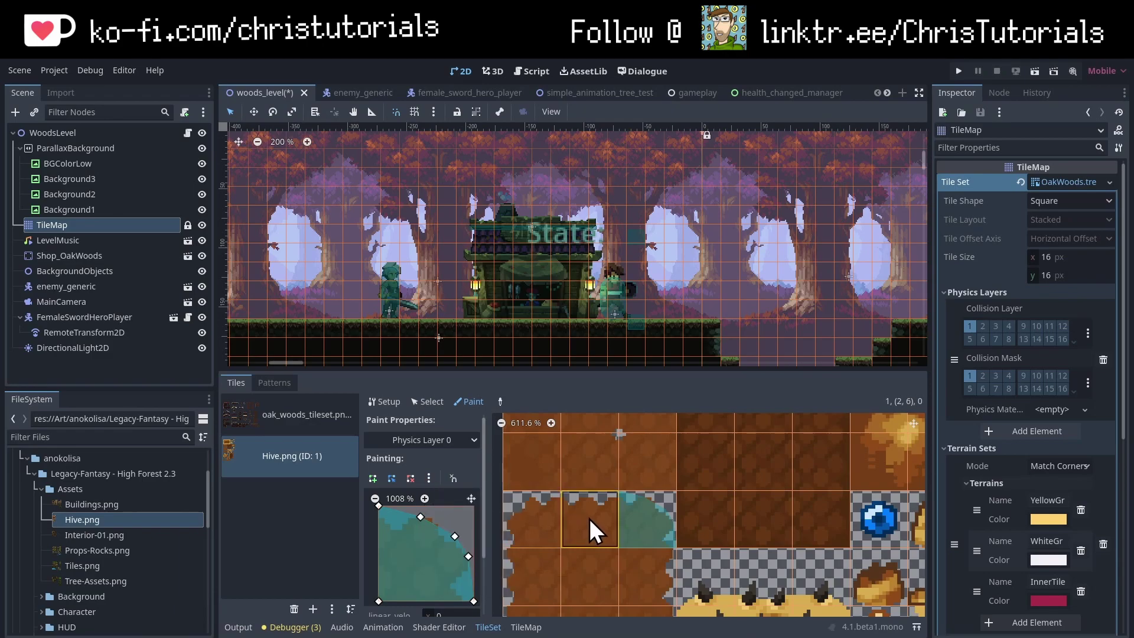
{"action": "middle_click_drag", "start_coordinate": [590, 518], "coordinate": [667, 533]}
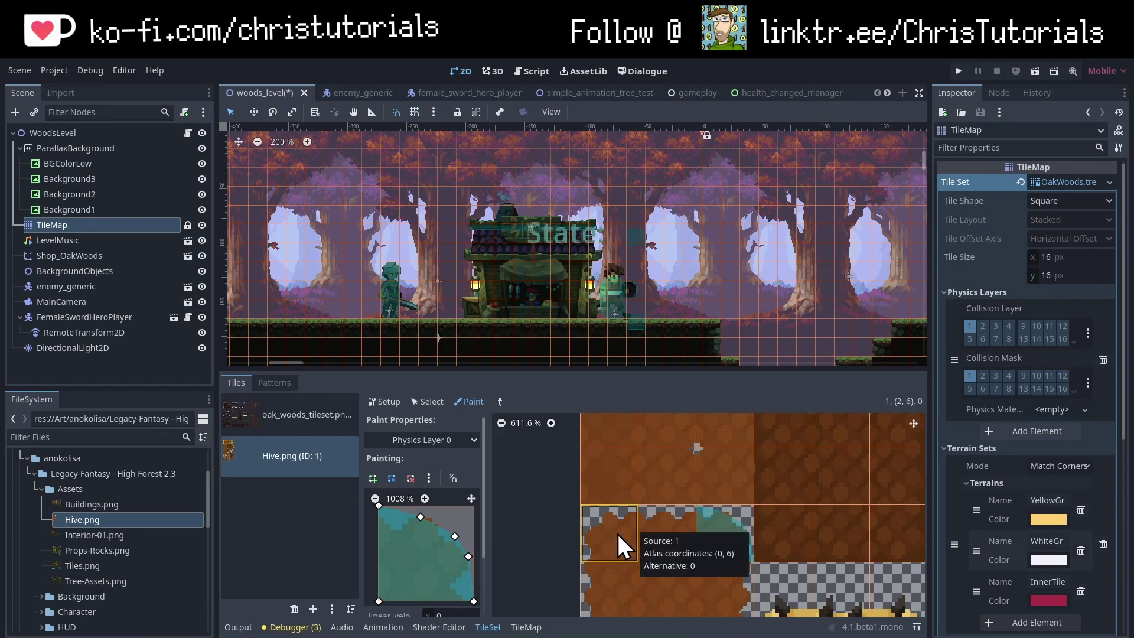
{"action": "key", "text": "r"}
{"action": "key", "text": "r"}
{"action": "key", "text": "r"}
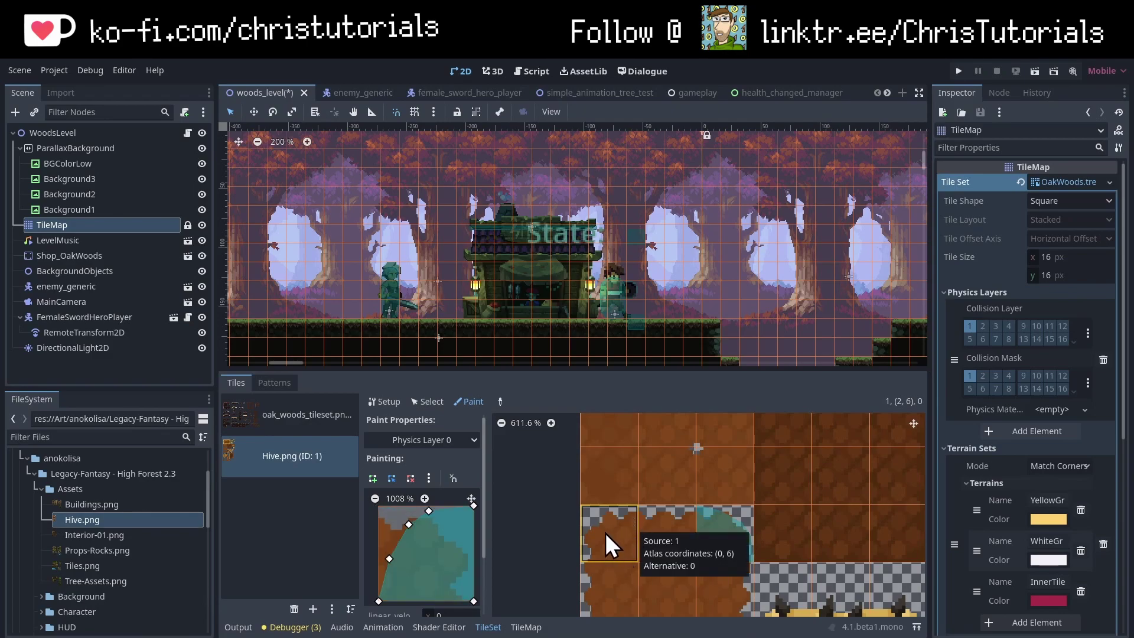
{"action": "left_click", "coordinate": [605, 533]}
{"action": "middle_click_drag", "start_coordinate": [692, 584], "coordinate": [672, 568]}
{"action": "middle_click_drag", "start_coordinate": [610, 538], "coordinate": [610, 533]}
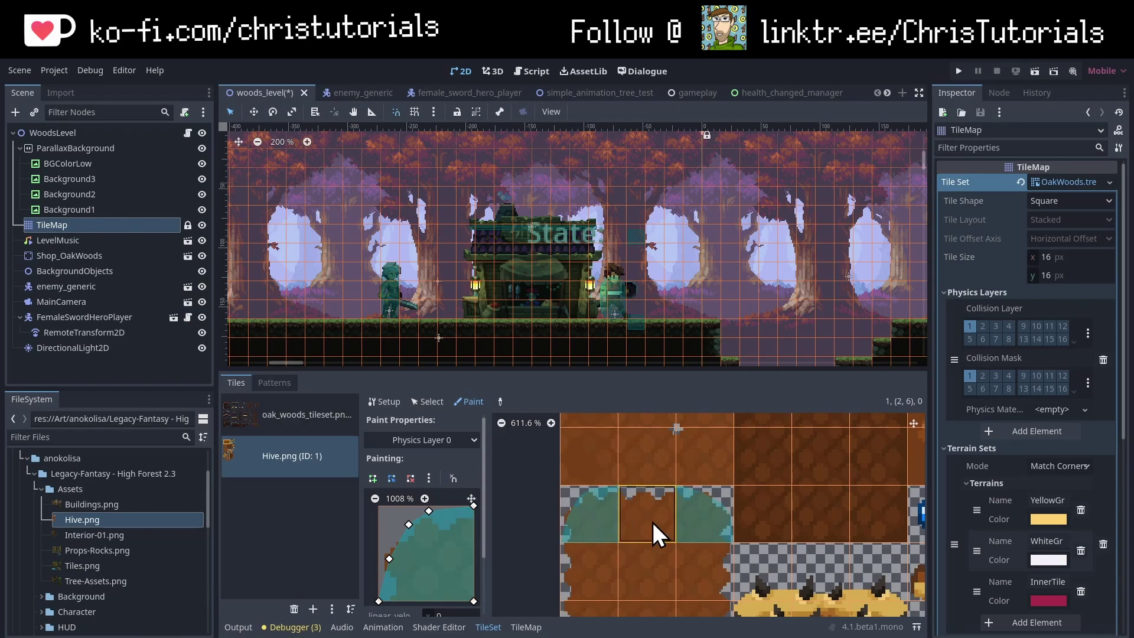
Step: Rotate the curved collision polygon to match and paint it onto the brown block's lower-right and lower-left corner tiles
{"action": "scroll", "coordinate": [588, 495], "scroll_direction": "down", "scroll_amount": 1}
{"action": "scroll", "coordinate": [632, 503], "scroll_direction": "down", "scroll_amount": 1}
{"action": "scroll", "coordinate": [685, 522], "scroll_direction": "down", "scroll_amount": 1}
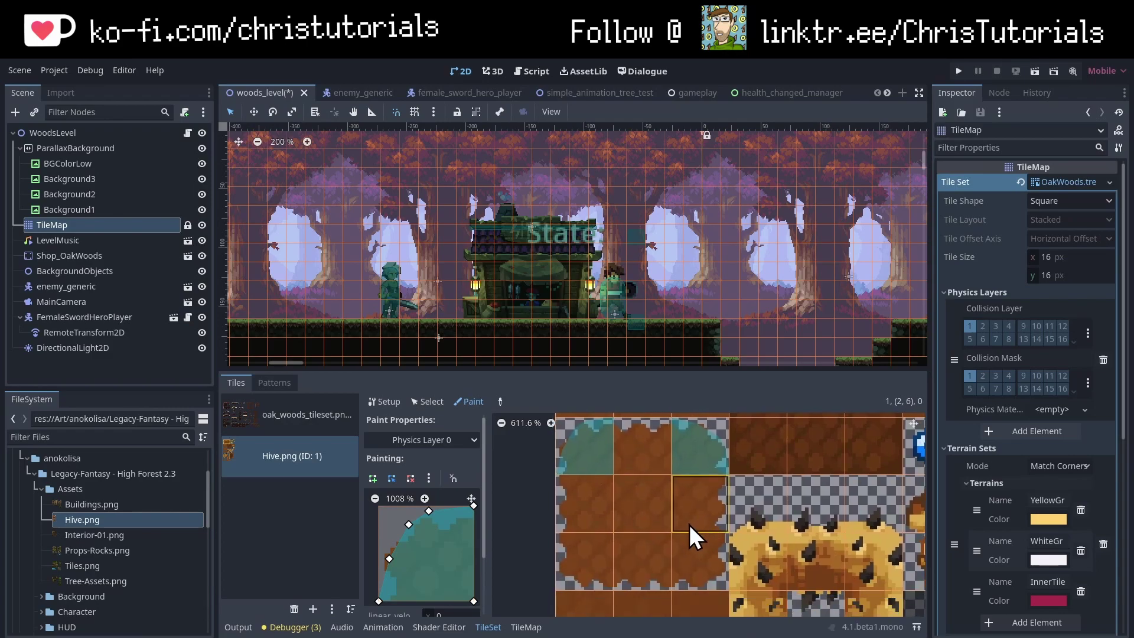
{"action": "left_click", "coordinate": [706, 570]}
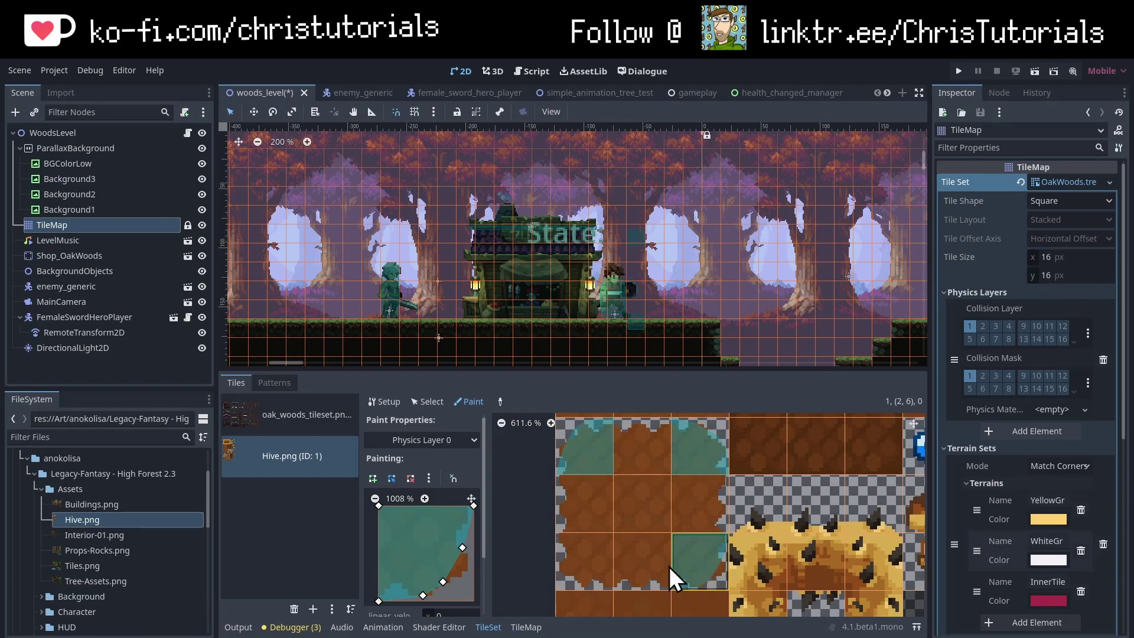
{"action": "key", "text": "r"}
{"action": "left_click", "coordinate": [601, 556]}
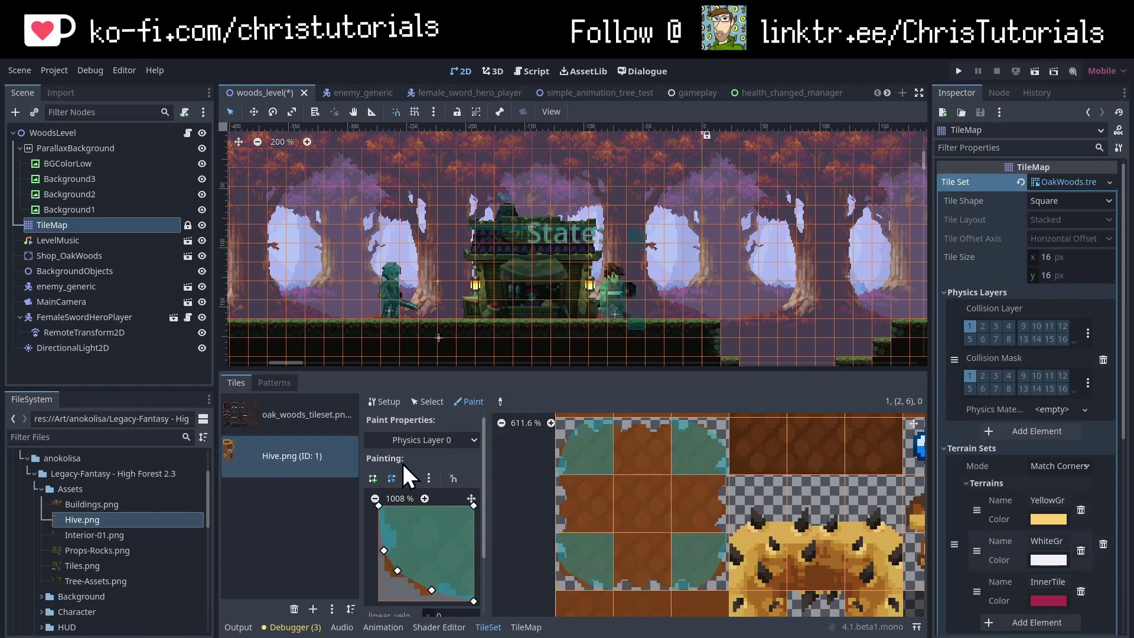
{"action": "left_click", "coordinate": [429, 477]}
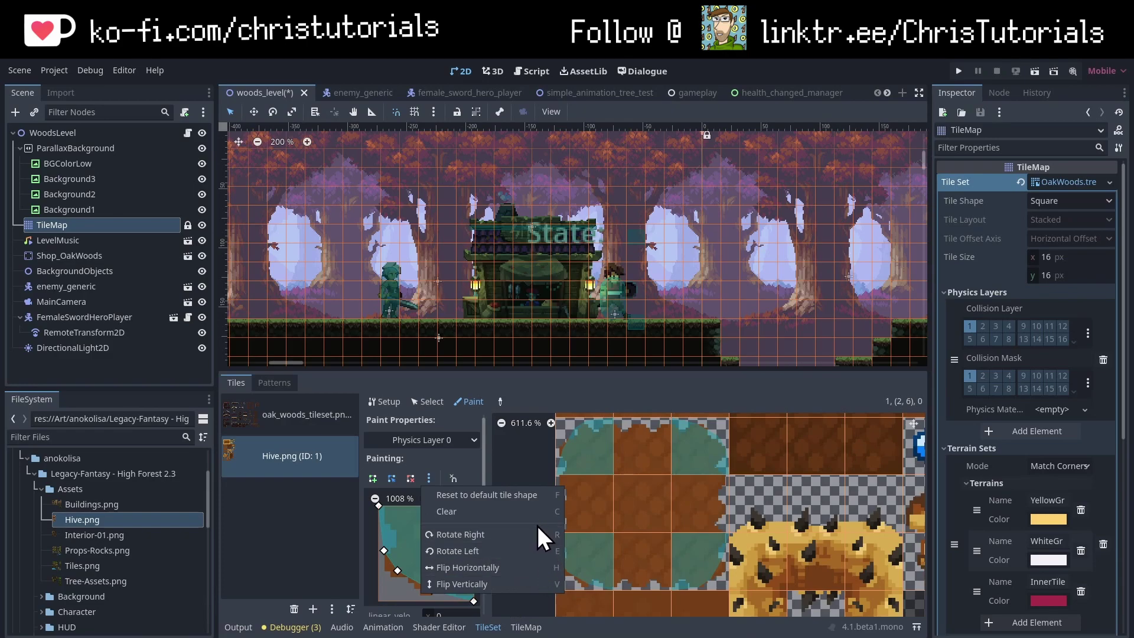
{"action": "left_click", "coordinate": [433, 474]}
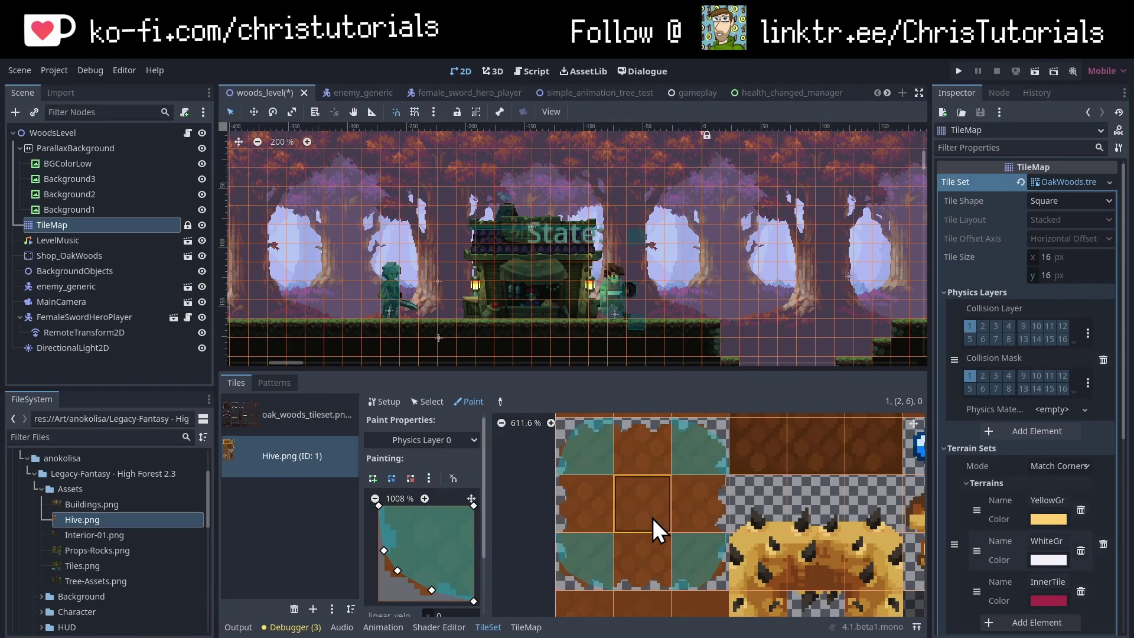
Step: Review the collision shapes painted on the Hive.png tiles, from the brown block up to the honey-framed block
{"action": "scroll", "coordinate": [653, 515], "scroll_direction": "down", "scroll_amount": 2}
{"action": "middle_click_drag", "start_coordinate": [653, 514], "coordinate": [645, 614]}
{"action": "middle_click_drag", "start_coordinate": [726, 543], "coordinate": [739, 576]}
{"action": "scroll", "coordinate": [739, 575], "scroll_direction": "up", "scroll_amount": 1}
{"action": "scroll", "coordinate": [739, 575], "scroll_direction": "down", "scroll_amount": 1}
{"action": "middle_click_drag", "start_coordinate": [639, 417], "coordinate": [690, 462]}
{"action": "scroll", "coordinate": [690, 462], "scroll_direction": "up", "scroll_amount": 1}
{"action": "middle_click_drag", "start_coordinate": [799, 560], "coordinate": [740, 460]}
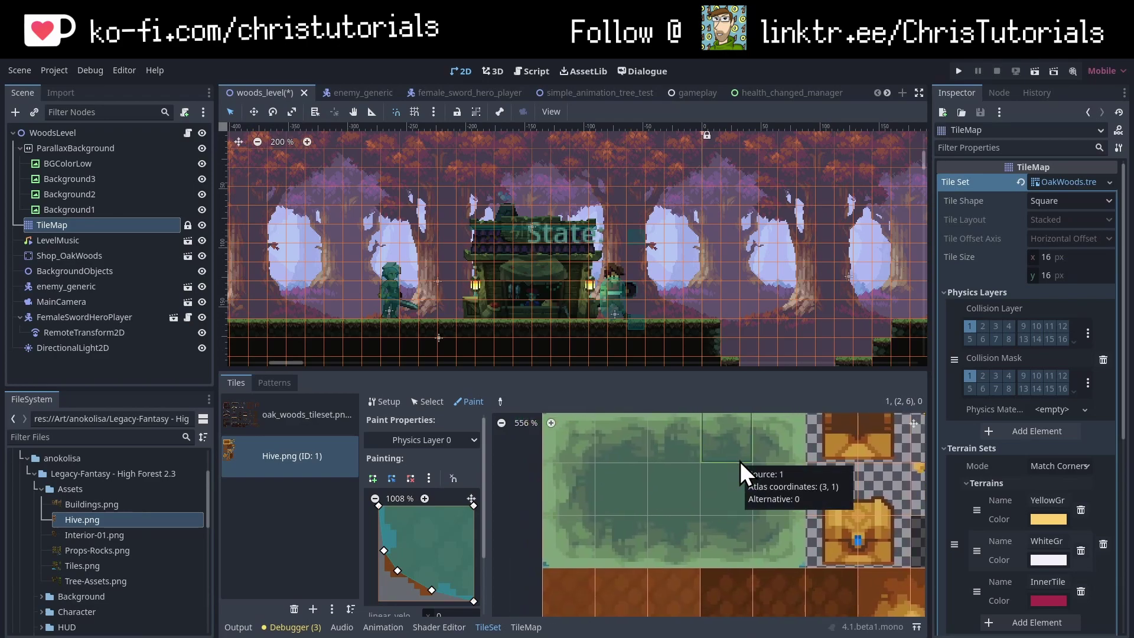
{"action": "middle_click_drag", "start_coordinate": [638, 458], "coordinate": [654, 474]}
Step: Switch to TileMap painting on the Ground layer with the Hive.png atlas as the tile source
{"action": "left_click", "coordinate": [530, 626]}
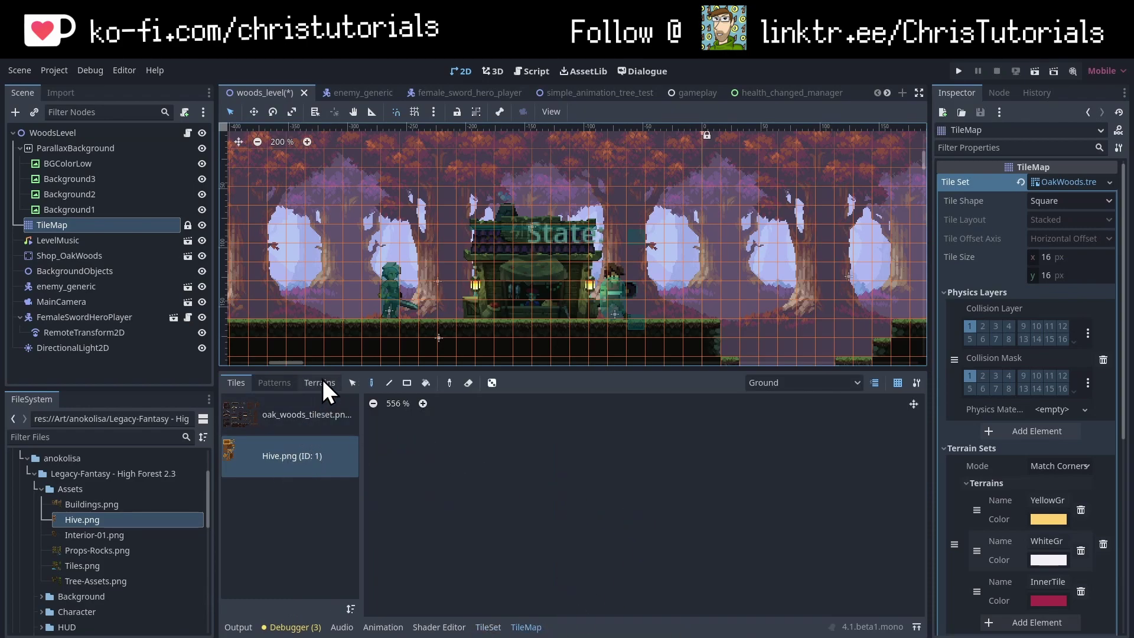
{"action": "left_click", "coordinate": [293, 423]}
{"action": "left_click", "coordinate": [299, 454]}
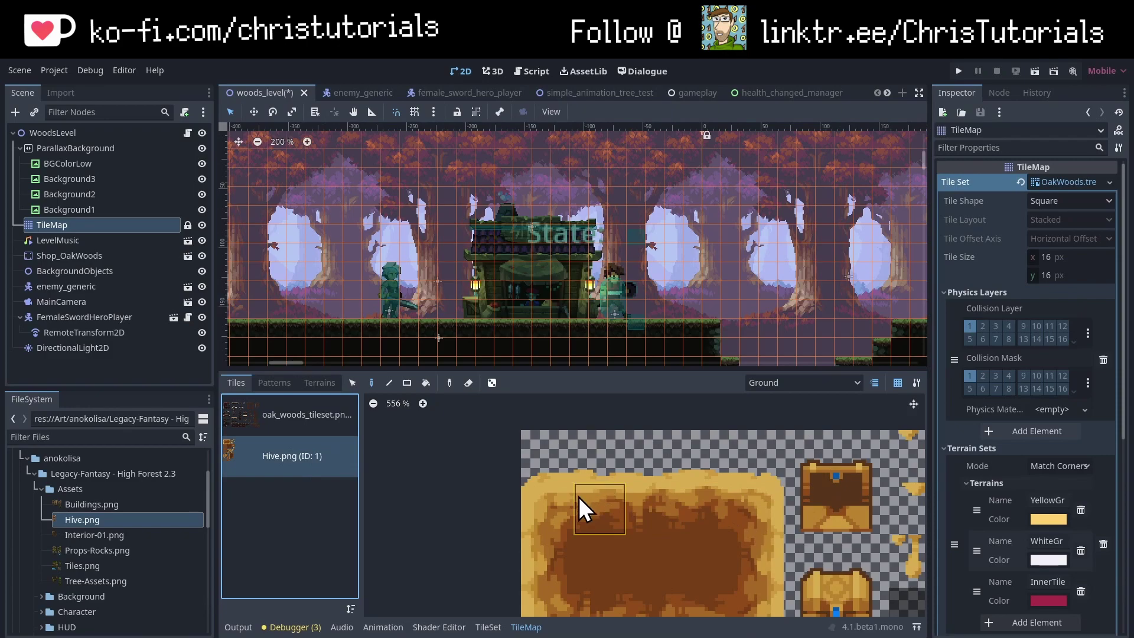
{"action": "scroll", "coordinate": [625, 508], "scroll_direction": "down", "scroll_amount": 2}
{"action": "scroll", "coordinate": [650, 511], "scroll_direction": "up", "scroll_amount": 1}
{"action": "middle_click_drag", "start_coordinate": [624, 501], "coordinate": [578, 535]}
{"action": "scroll", "coordinate": [555, 532], "scroll_direction": "down", "scroll_amount": 1}
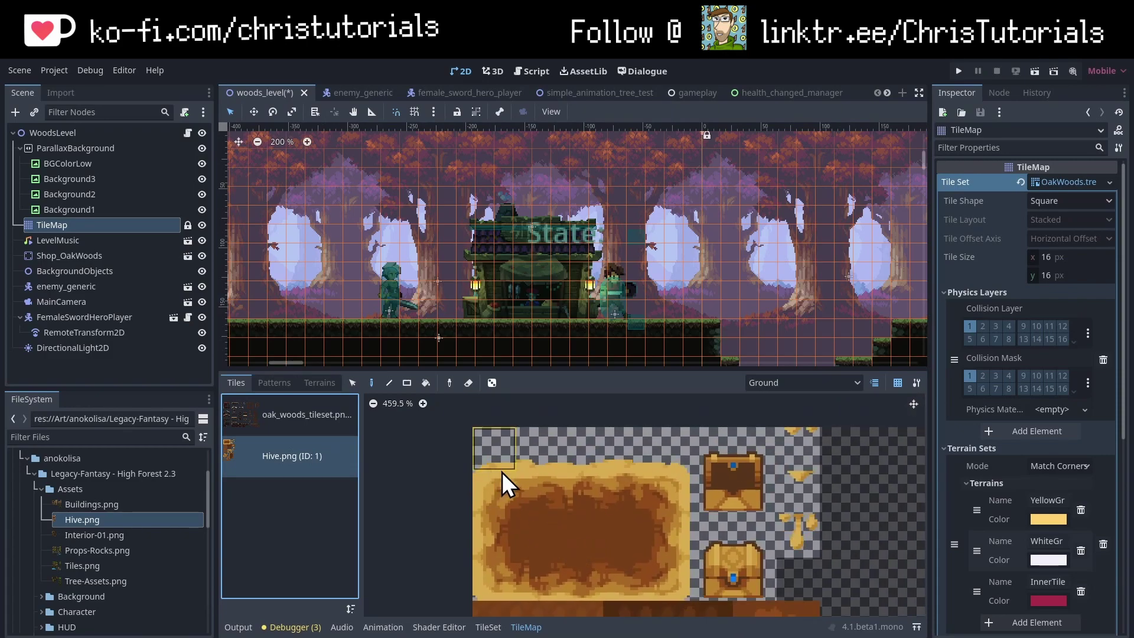
Step: Select the honey-framed block's 5×4 tiles, including its upper edge, and place them on the ground at the pit's edge beyond the shop
{"action": "left_click", "coordinate": [512, 495]}
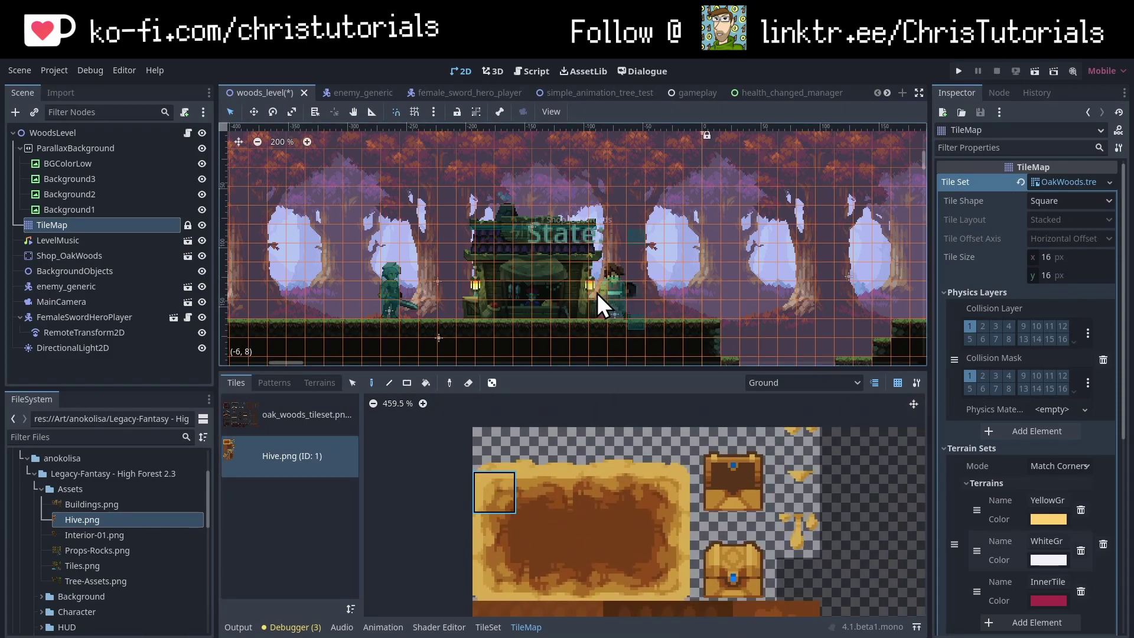
{"action": "scroll", "coordinate": [483, 302], "scroll_direction": "up", "scroll_amount": 1}
{"action": "left_click_drag", "start_coordinate": [503, 446], "coordinate": [691, 562]}
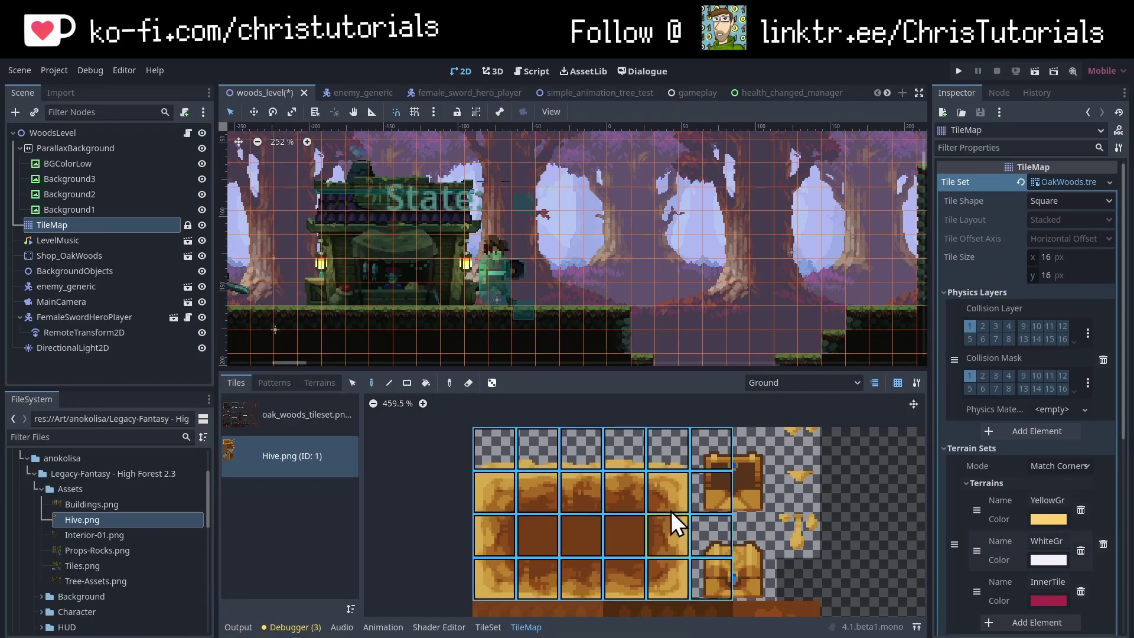
{"action": "left_click_drag", "start_coordinate": [498, 439], "coordinate": [671, 579]}
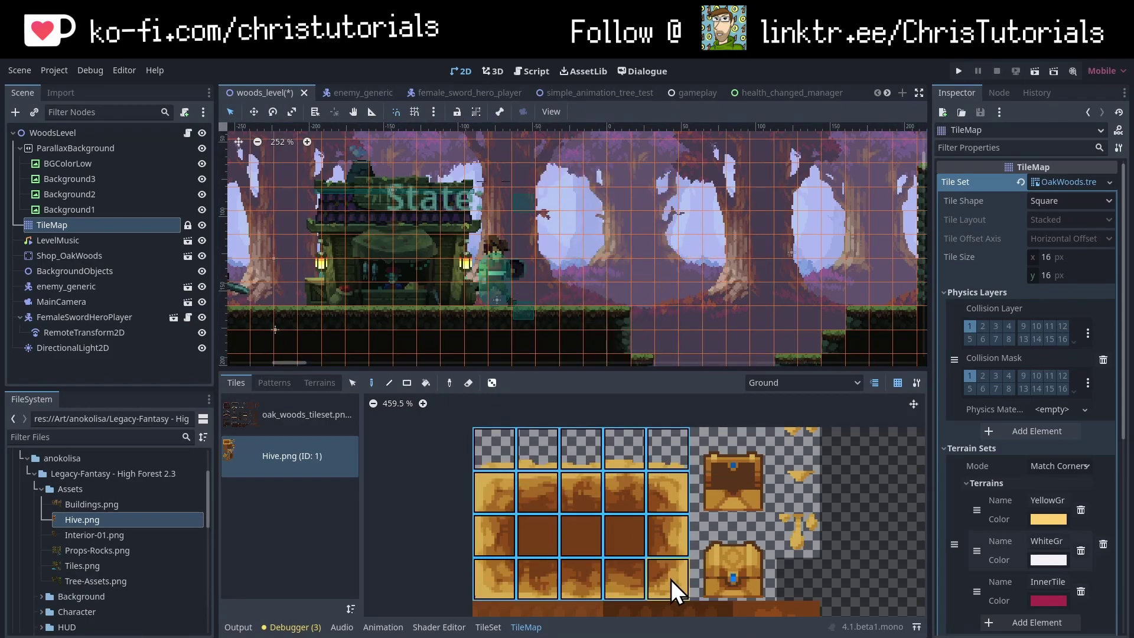
{"action": "left_click", "coordinate": [638, 256]}
{"action": "middle_click_drag", "start_coordinate": [802, 311], "coordinate": [815, 320]}
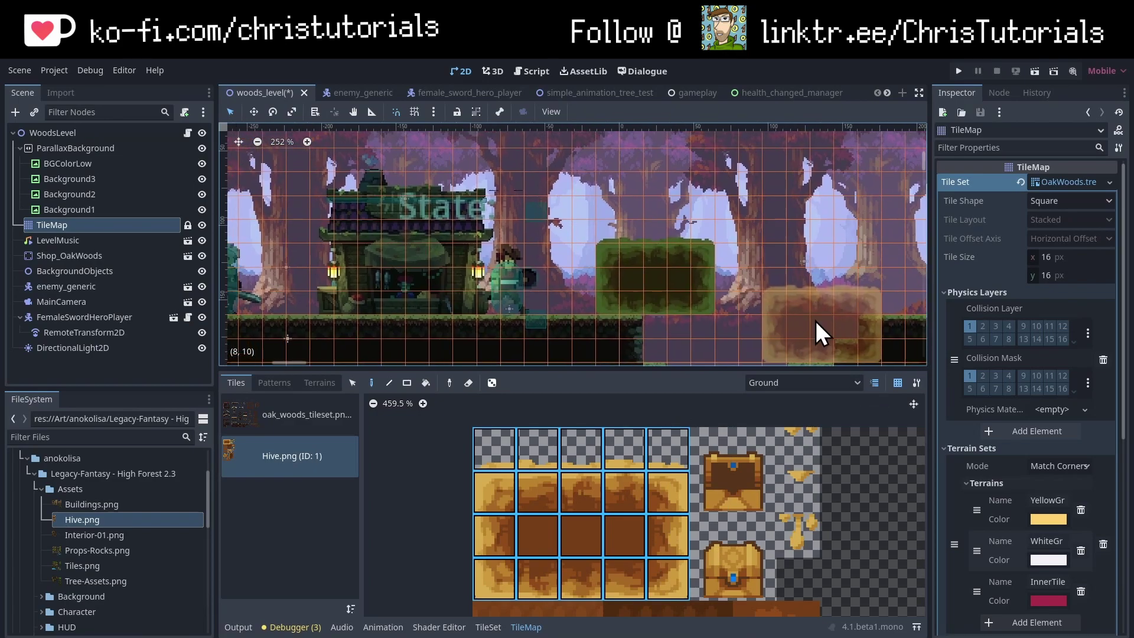
{"action": "middle_click_drag", "start_coordinate": [662, 244], "coordinate": [735, 247]}
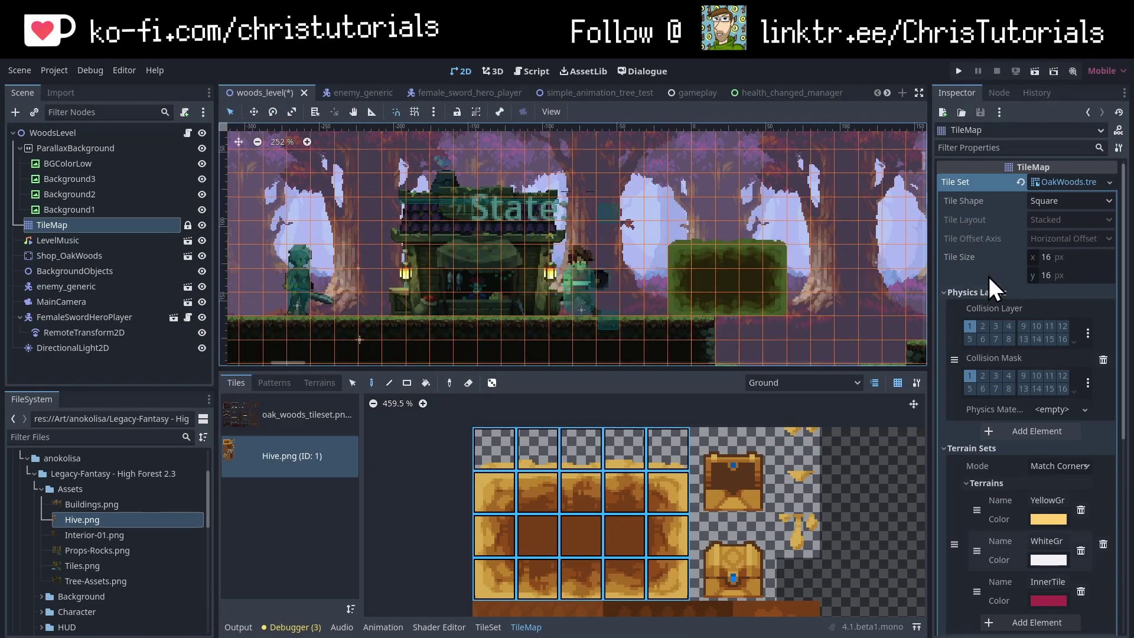
Step: Test-run the game and jump the hero onto and around the placed honey-framed block to check its collision
{"action": "key", "text": "F5"}
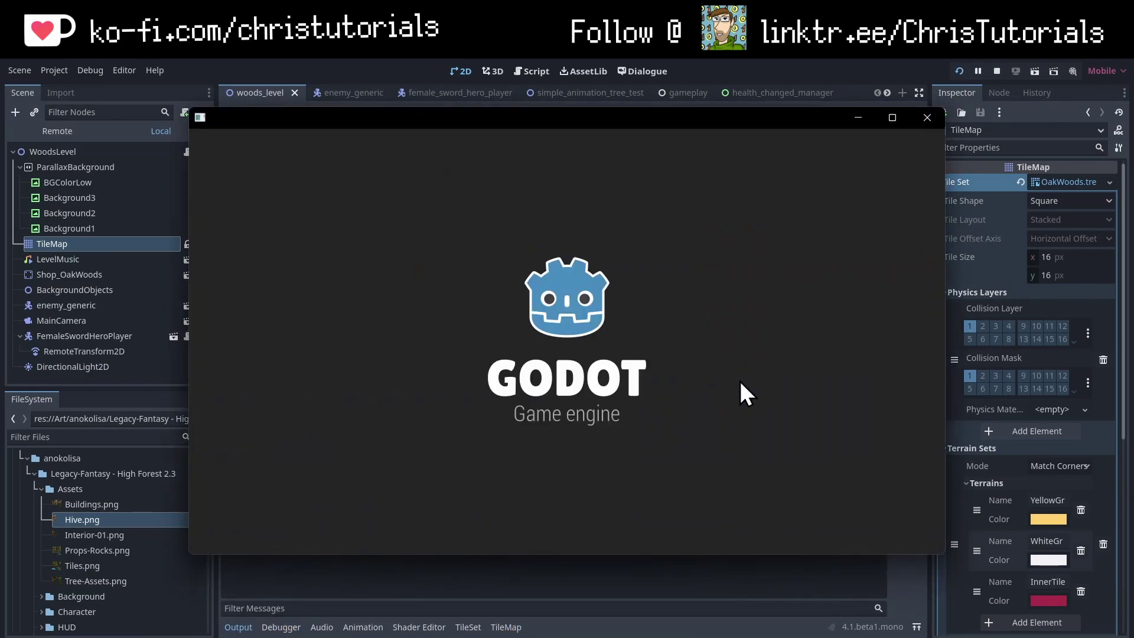
{"action": "key", "text": "Right"}
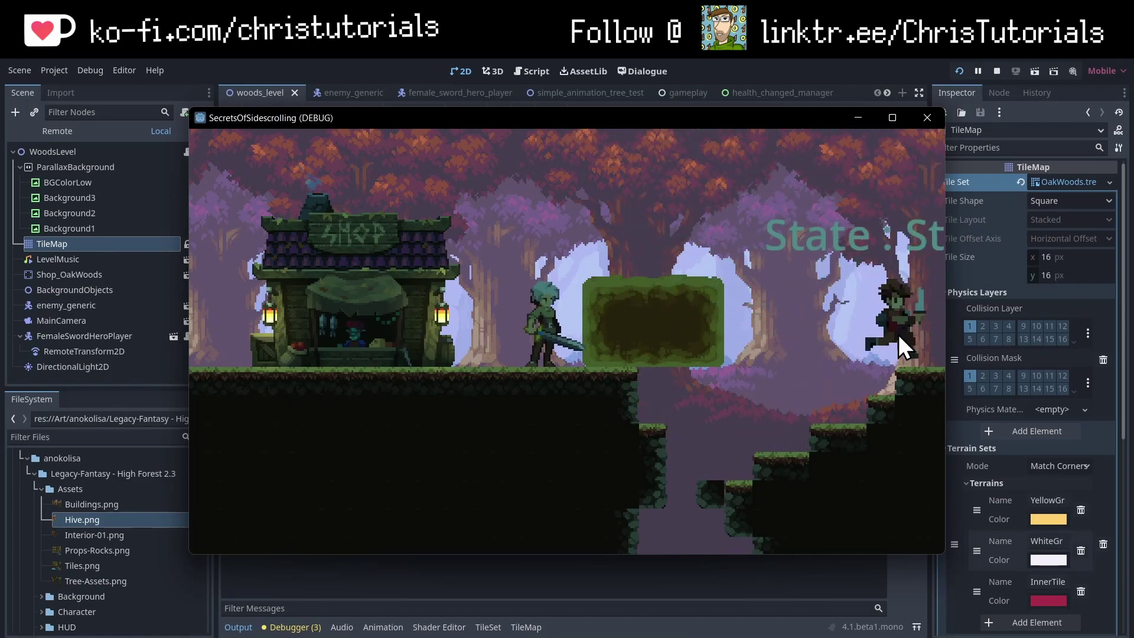
{"action": "key", "text": "space"}
{"action": "key", "text": "d"}
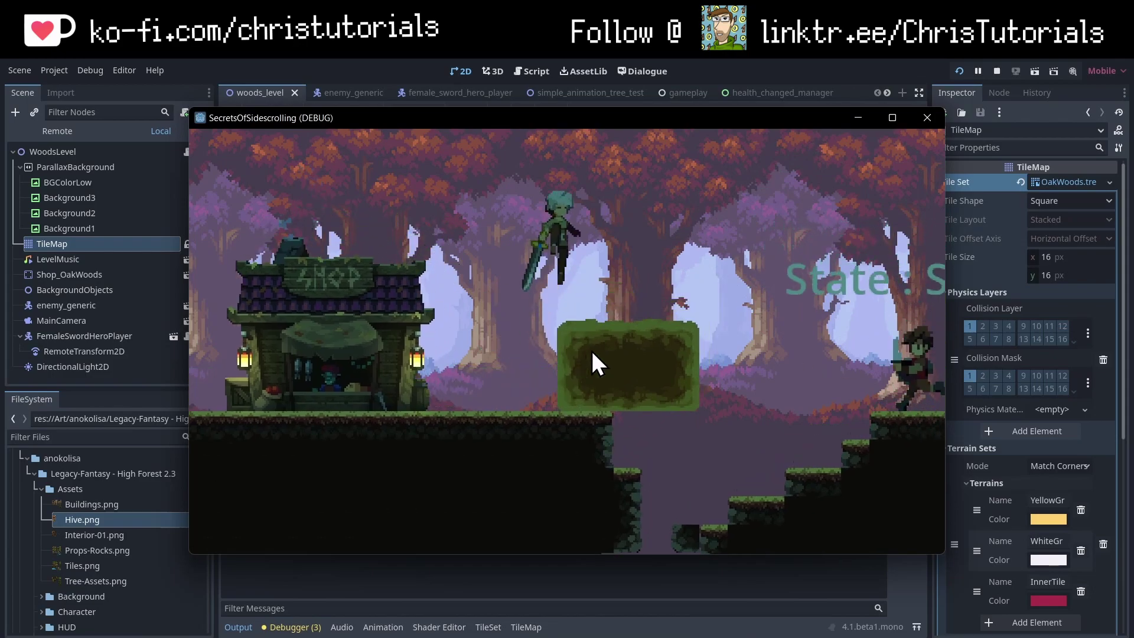
{"action": "key", "text": "d"}
{"action": "key", "text": "a"}
{"action": "key", "text": "d"}
{"action": "key", "text": "a"}
{"action": "key", "text": "d"}
{"action": "key", "text": "d"}
{"action": "key", "text": "space"}
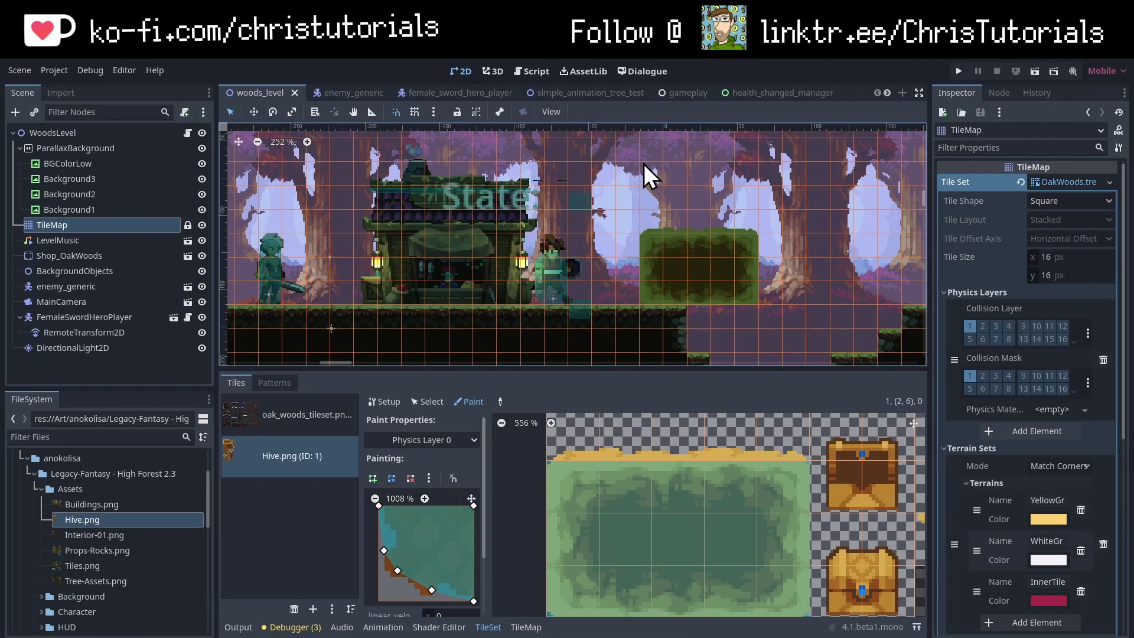
Step: Add a second physics layer on collision layer 8 to the tile set and clear the honey-framed block's 5×3 tiles of their Physics Layer 0 shapes
{"action": "left_click", "coordinate": [1035, 432]}
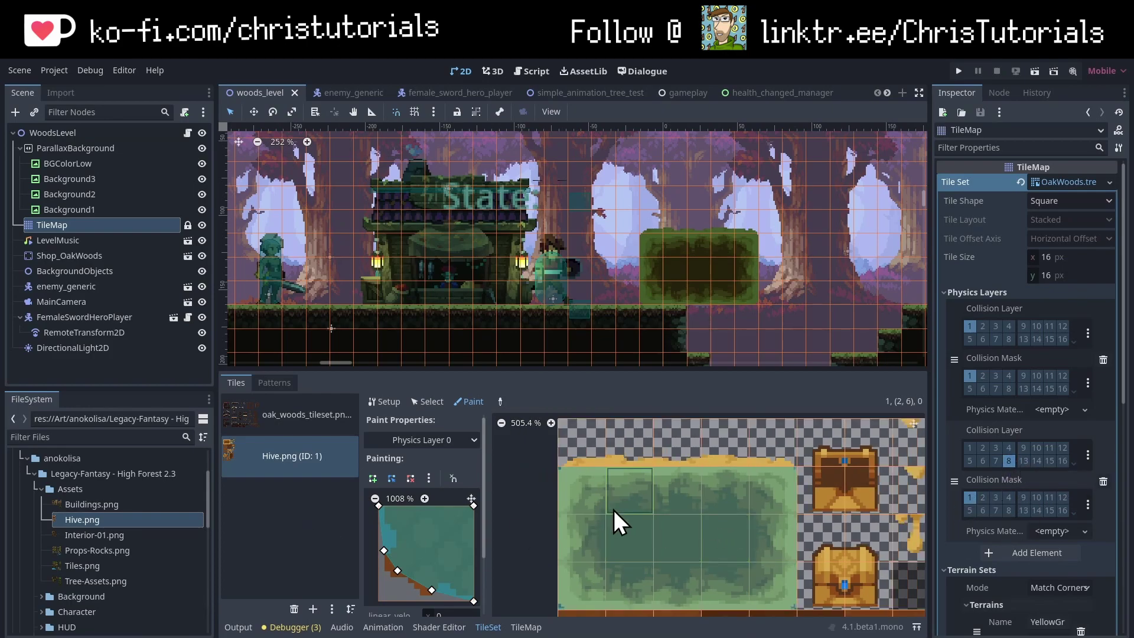
{"action": "scroll", "coordinate": [603, 496], "scroll_direction": "down", "scroll_amount": 2}
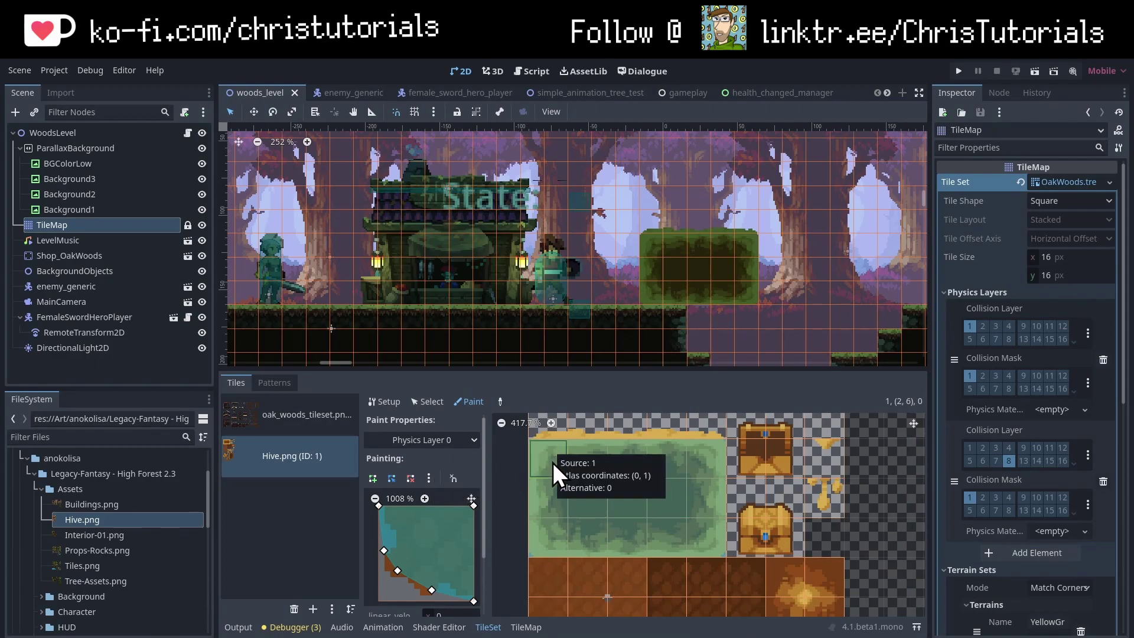
{"action": "left_click", "coordinate": [552, 459]}
{"action": "key", "text": "c"}
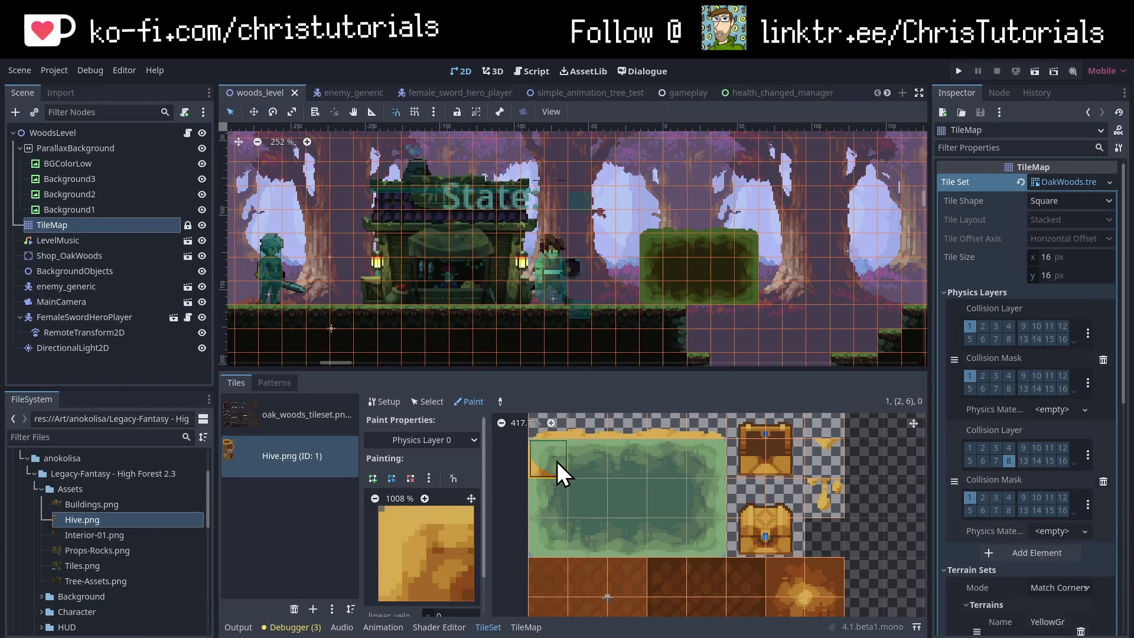
{"action": "mouse_move", "coordinate": [557, 456]}
{"action": "left_mouse_down"}
{"action": "mouse_move", "coordinate": [690, 466]}
{"action": "mouse_move", "coordinate": [670, 511]}
{"action": "mouse_move", "coordinate": [642, 532]}
{"action": "mouse_move", "coordinate": [710, 540]}
{"action": "left_mouse_up"}
Step: Paint full-square Physics Layer 1 collision shapes across the honey-framed block's 5×3 tiles
{"action": "left_click", "coordinate": [464, 441]}
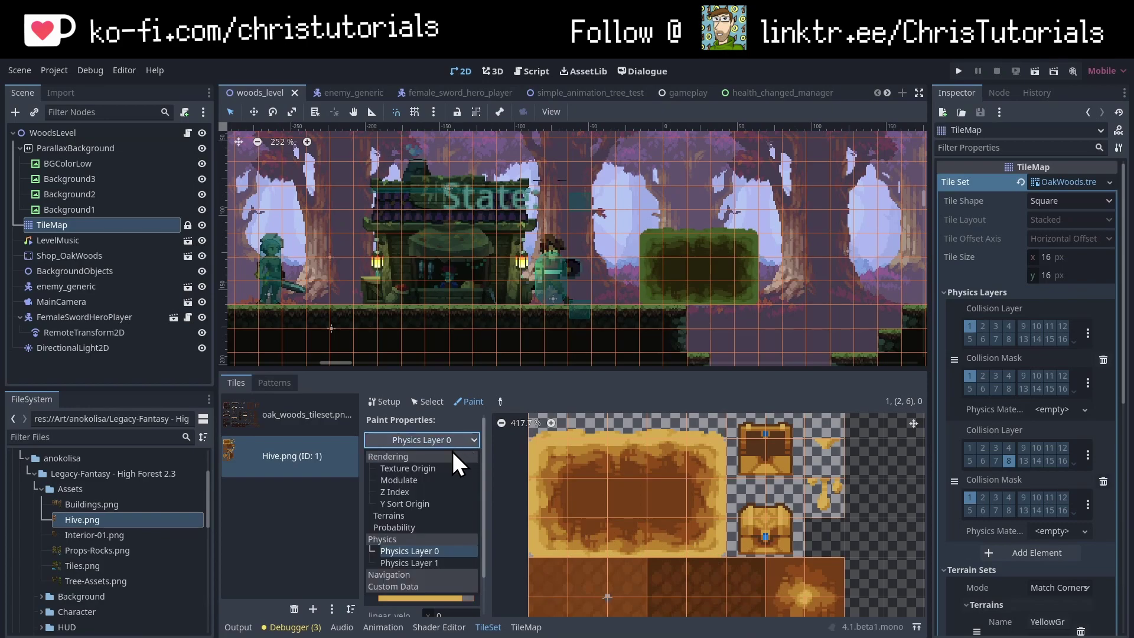
{"action": "left_click", "coordinate": [431, 564]}
{"action": "mouse_move", "coordinate": [549, 467]}
{"action": "left_mouse_down"}
{"action": "mouse_move", "coordinate": [689, 465]}
{"action": "mouse_move", "coordinate": [689, 504]}
{"action": "mouse_move", "coordinate": [562, 529]}
{"action": "mouse_move", "coordinate": [692, 545]}
{"action": "left_mouse_up"}
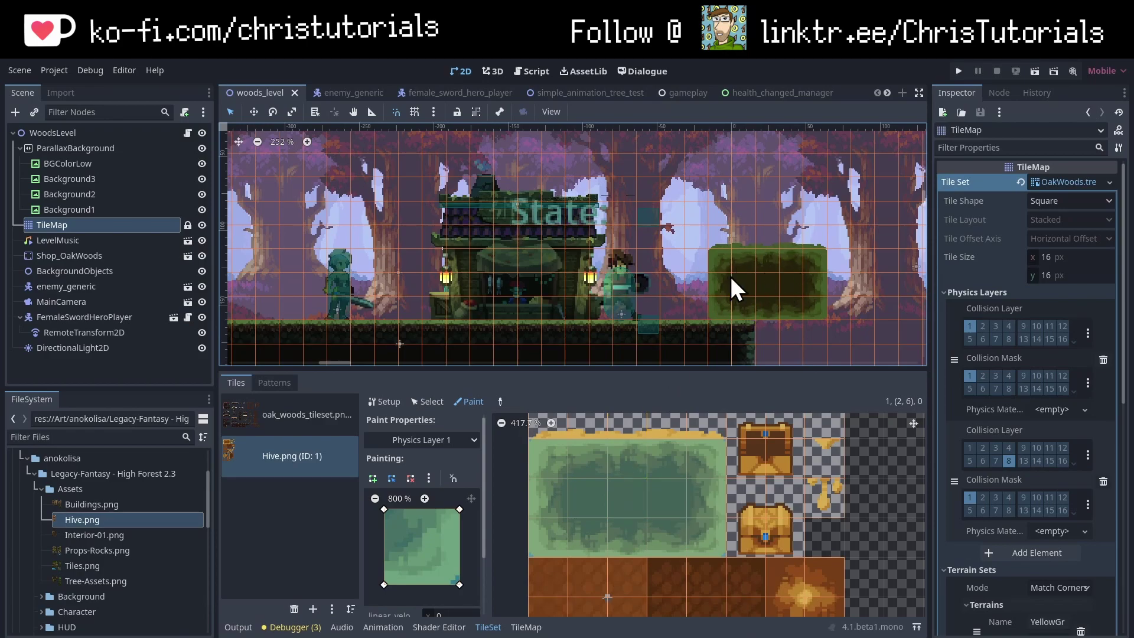
Step: Enable layer 8 in FemaleSwordHeroPlayer's collision mask and test-run the game to check the hero against the honey-framed block
{"action": "left_click", "coordinate": [125, 317]}
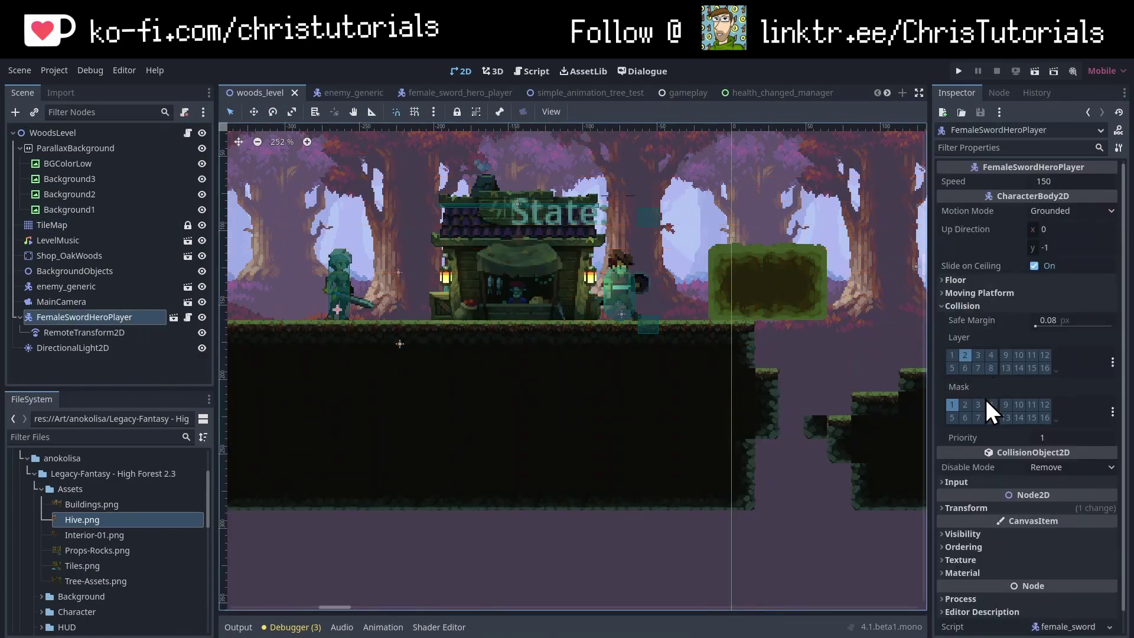
{"action": "left_click", "coordinate": [990, 418]}
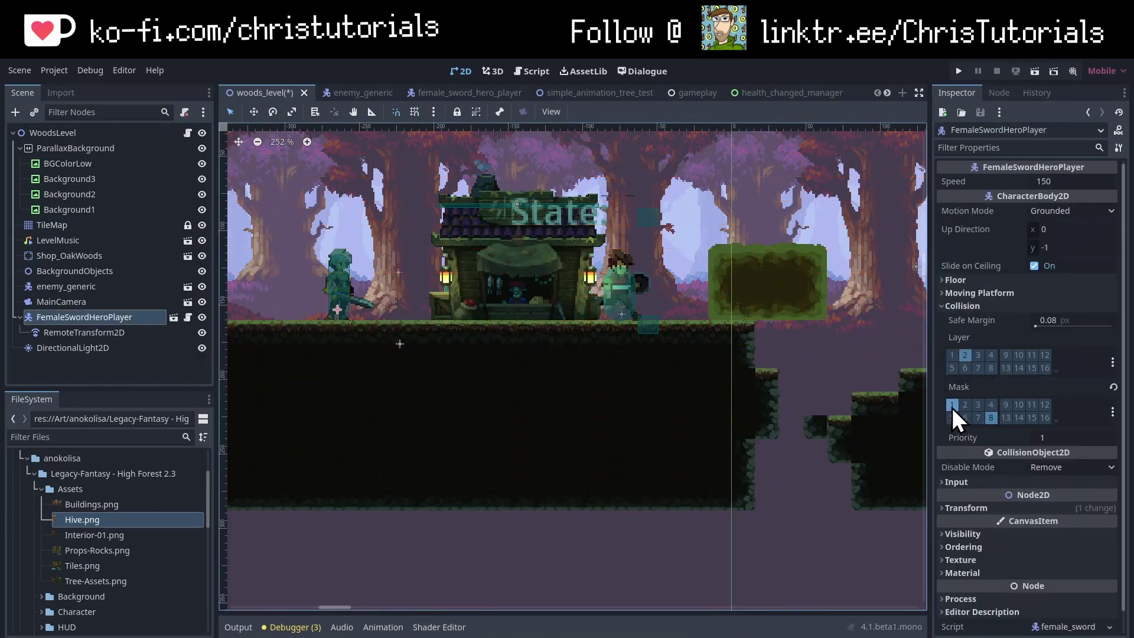
{"action": "left_click", "coordinate": [958, 71]}
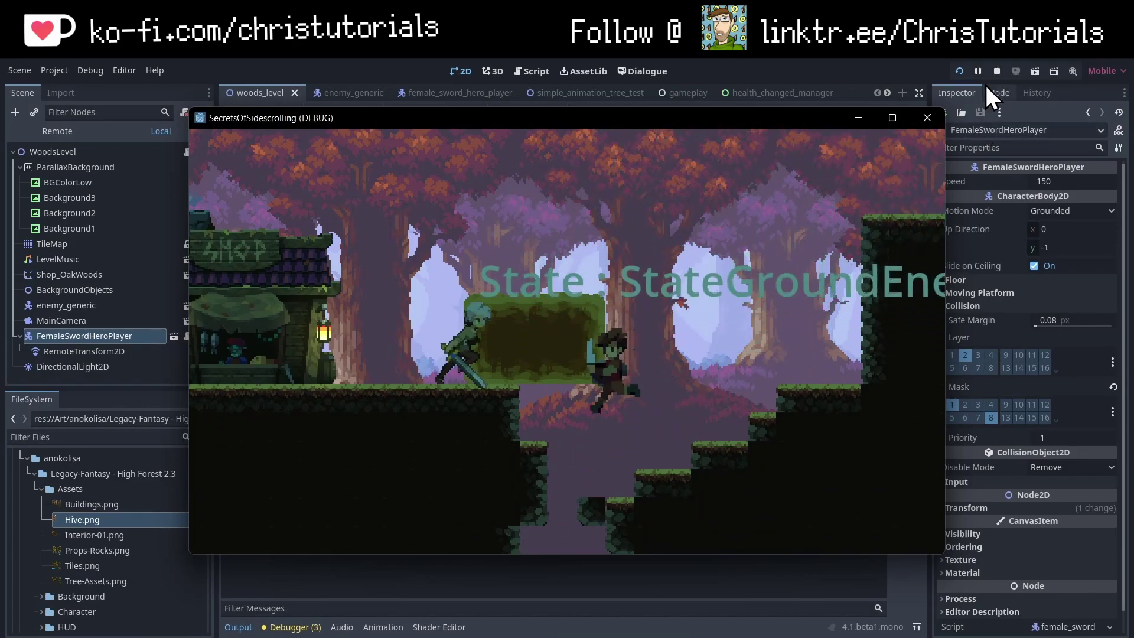
{"action": "left_click", "coordinate": [1001, 72]}
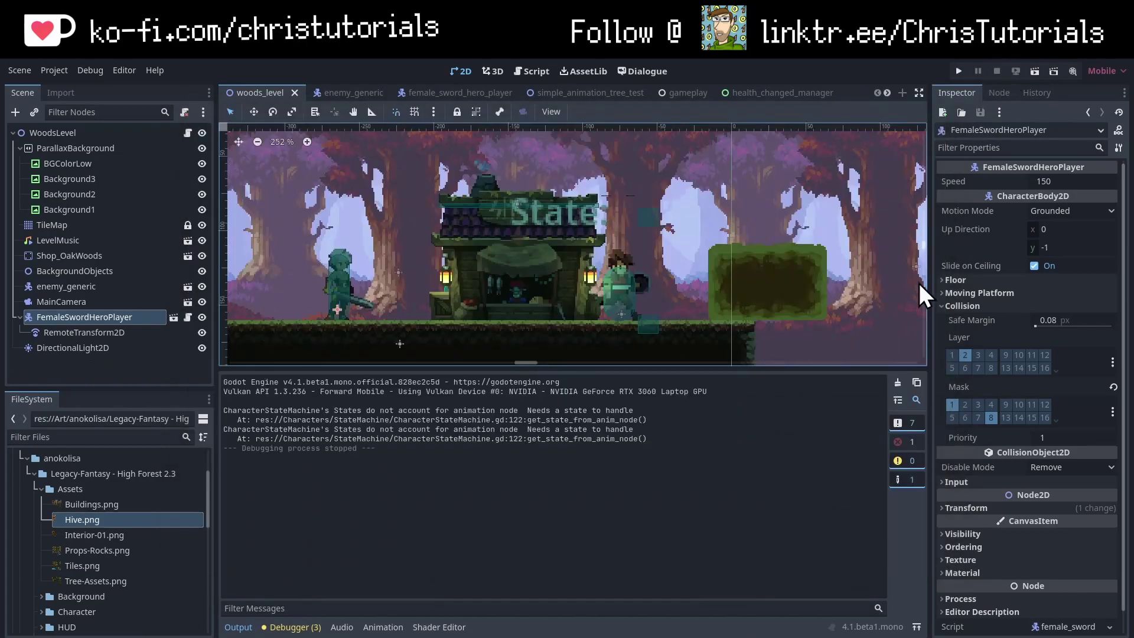